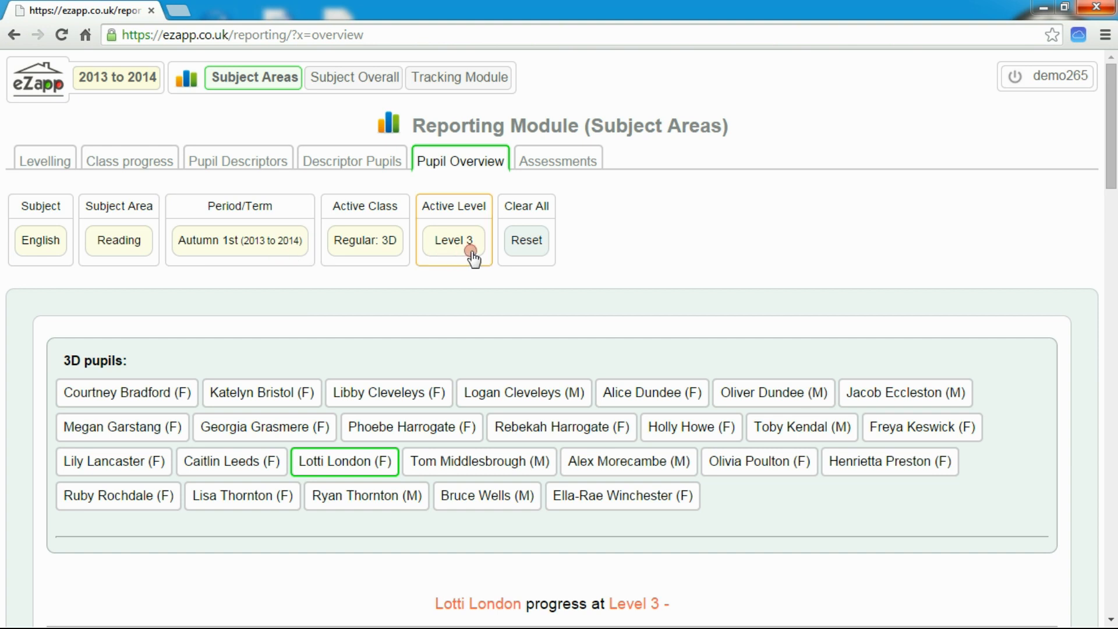
- Open the Assessments section of the Reporting module for the 2013 to 2014 Primary School Levels 1-8
click(31, 98)
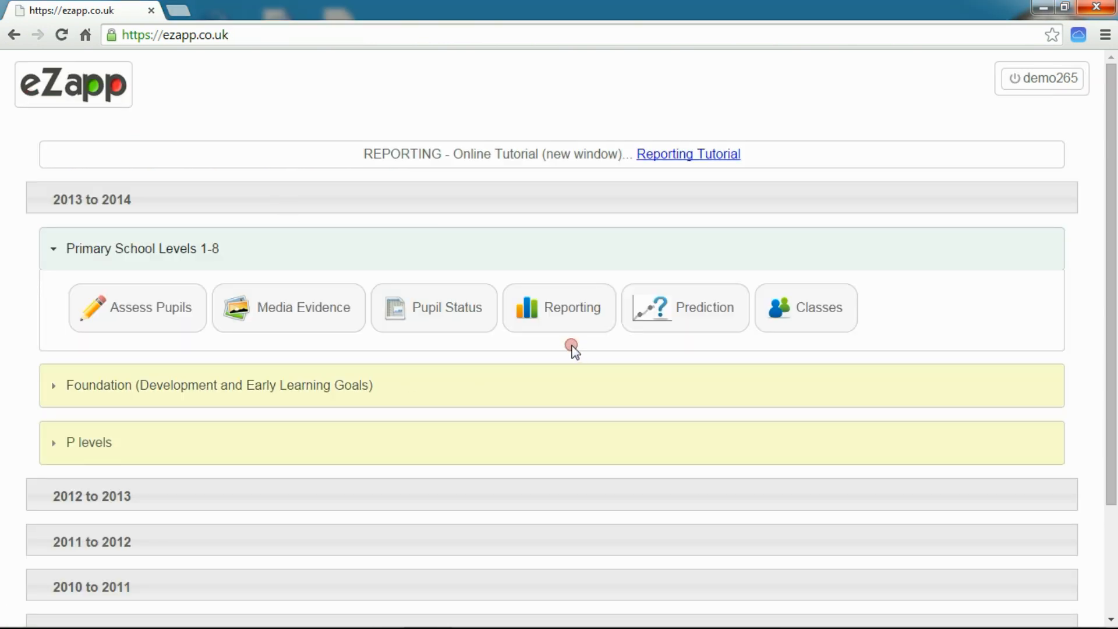
click(542, 319)
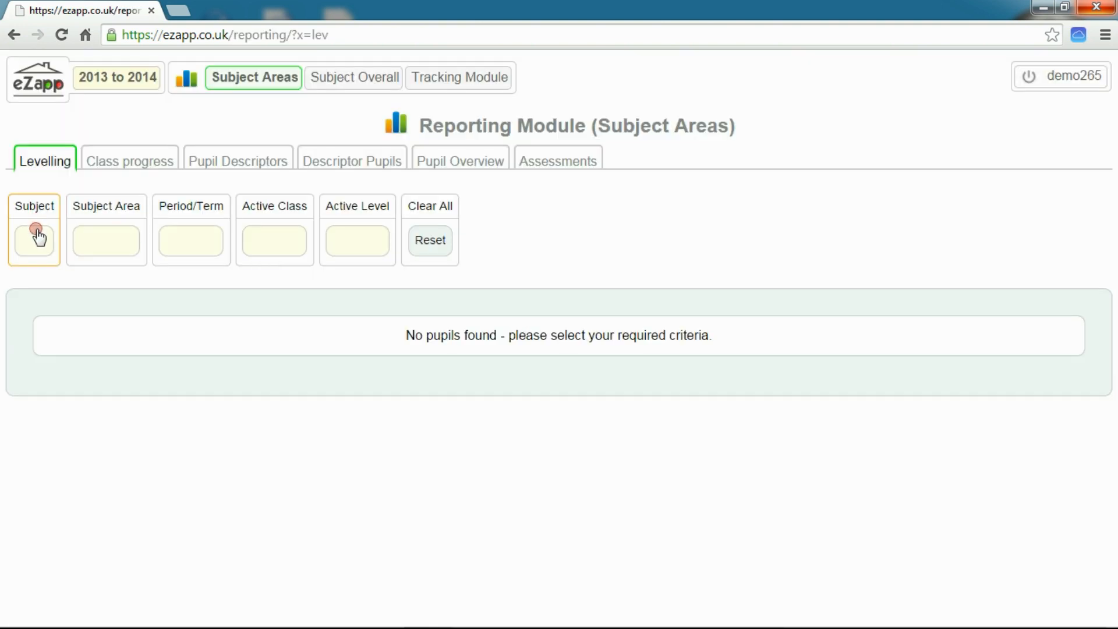
click(541, 163)
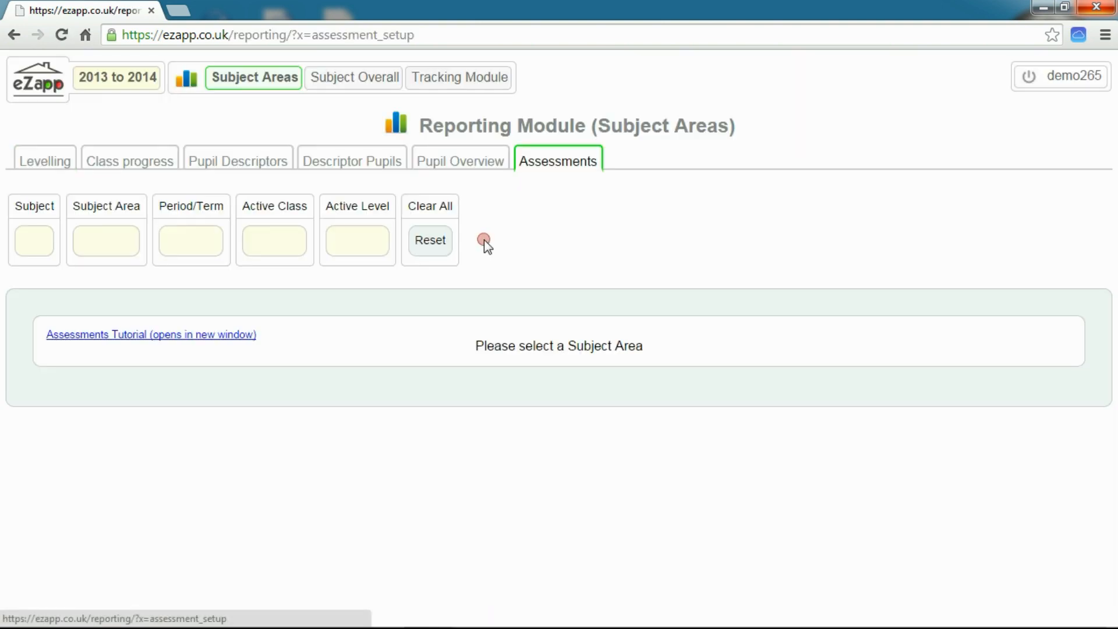
- Set the assessment criteria to English, Writing, Autumn 1st, Year 3 class 3D and Level 3
click(52, 239)
click(305, 317)
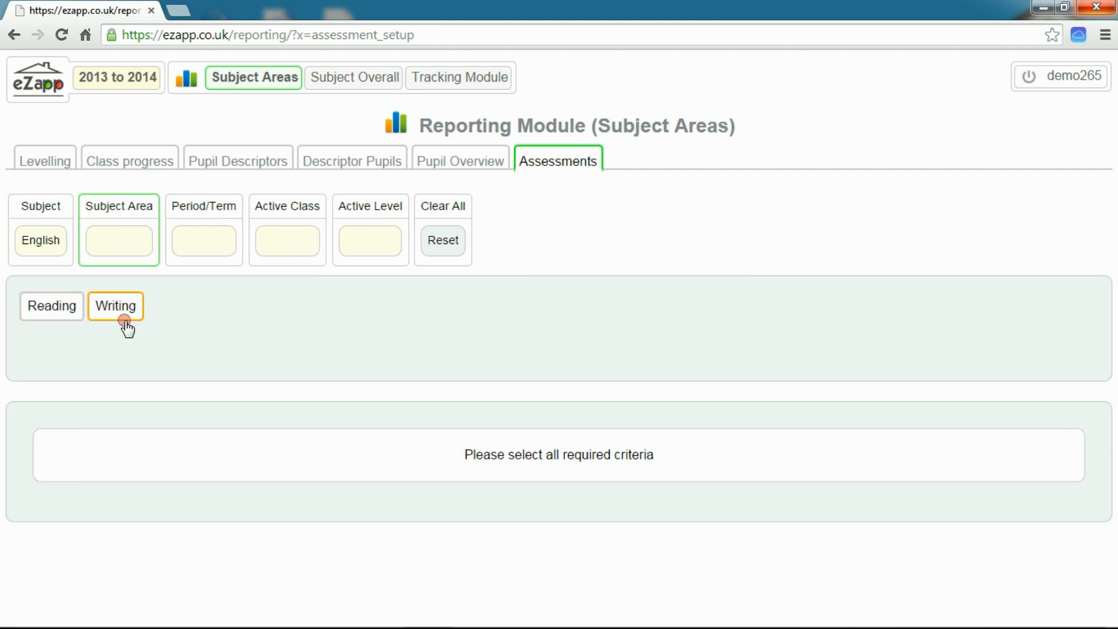
click(123, 318)
click(89, 315)
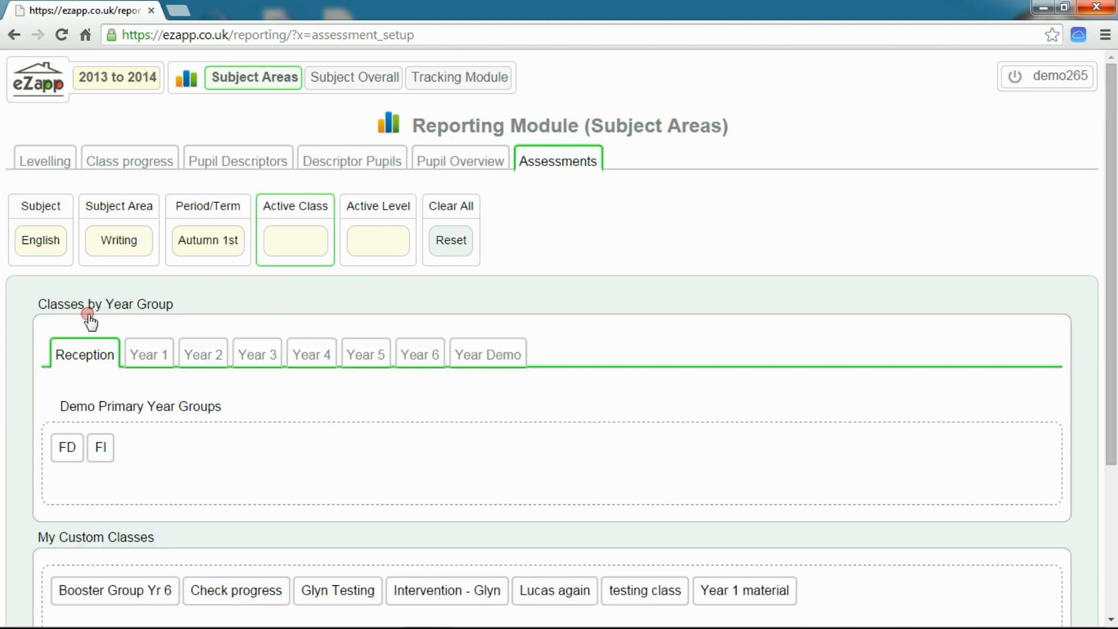
click(259, 355)
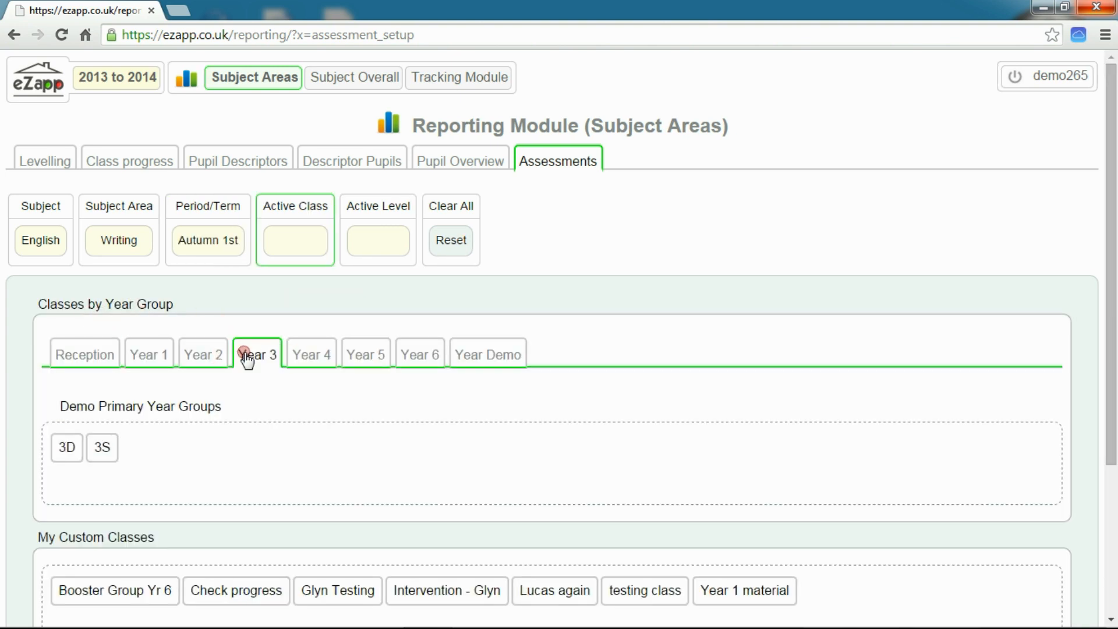
click(63, 449)
click(262, 307)
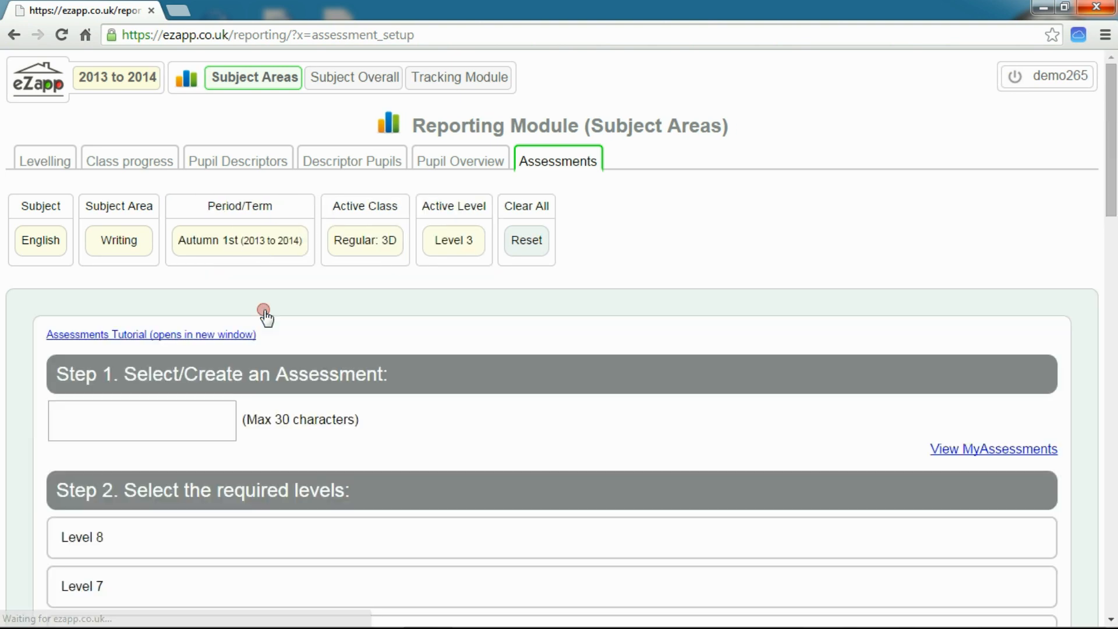
- Name the assessment "Writing example assessment" and select Level 2 and Level 3 as its required levels
click(212, 414)
text(Writing example assessment)
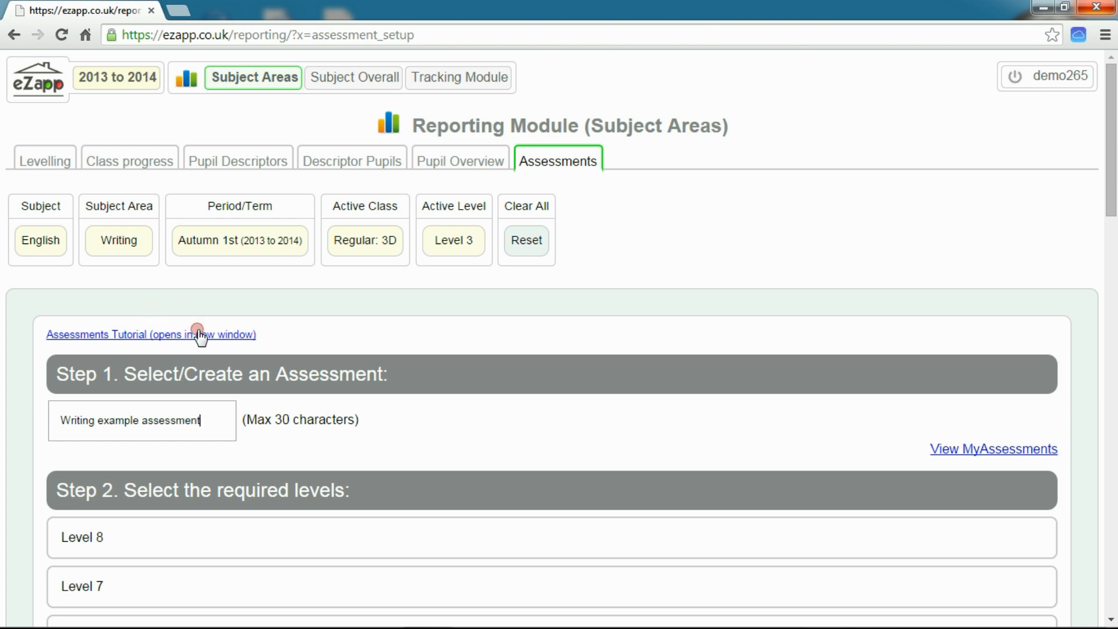
scroll(262, 375, down, 3)
scroll(265, 384, down, 4)
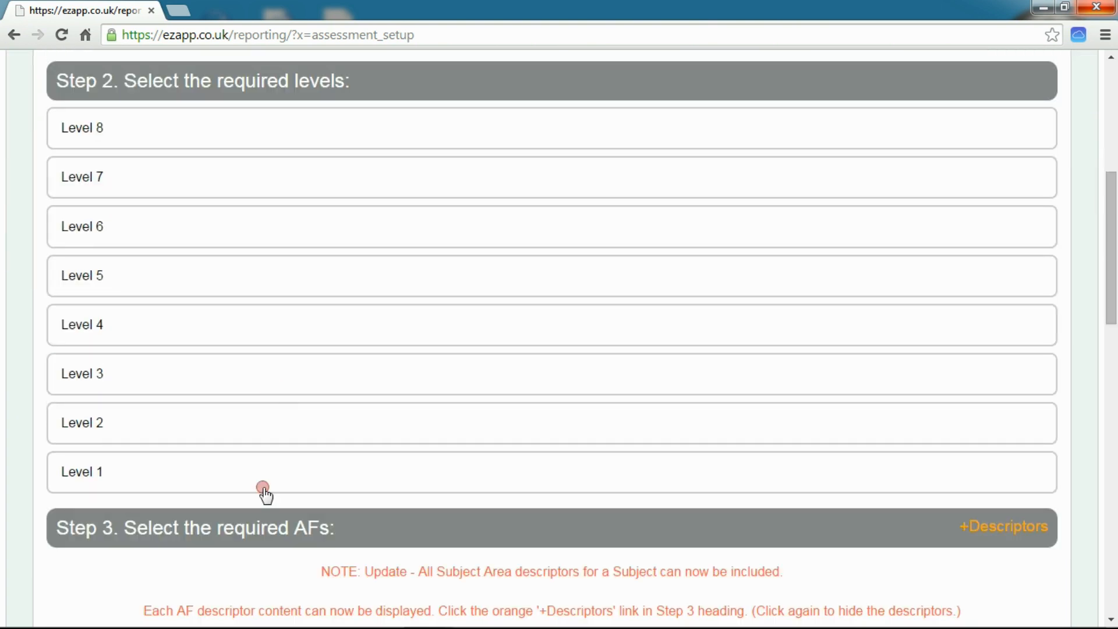
scroll(262, 491, up, 5)
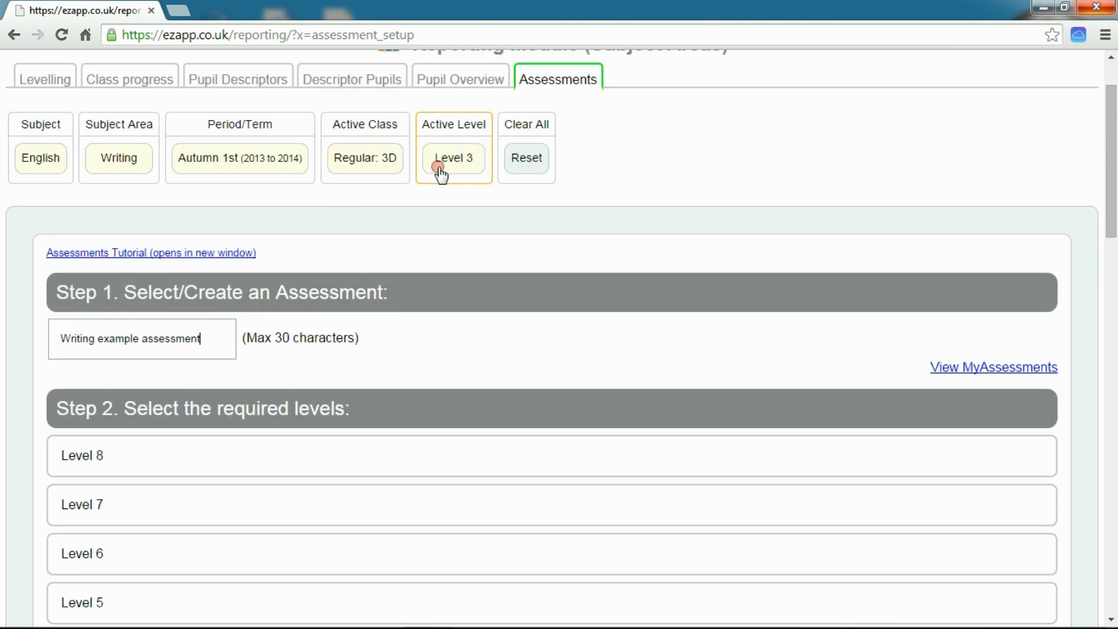
scroll(466, 203, down, 4)
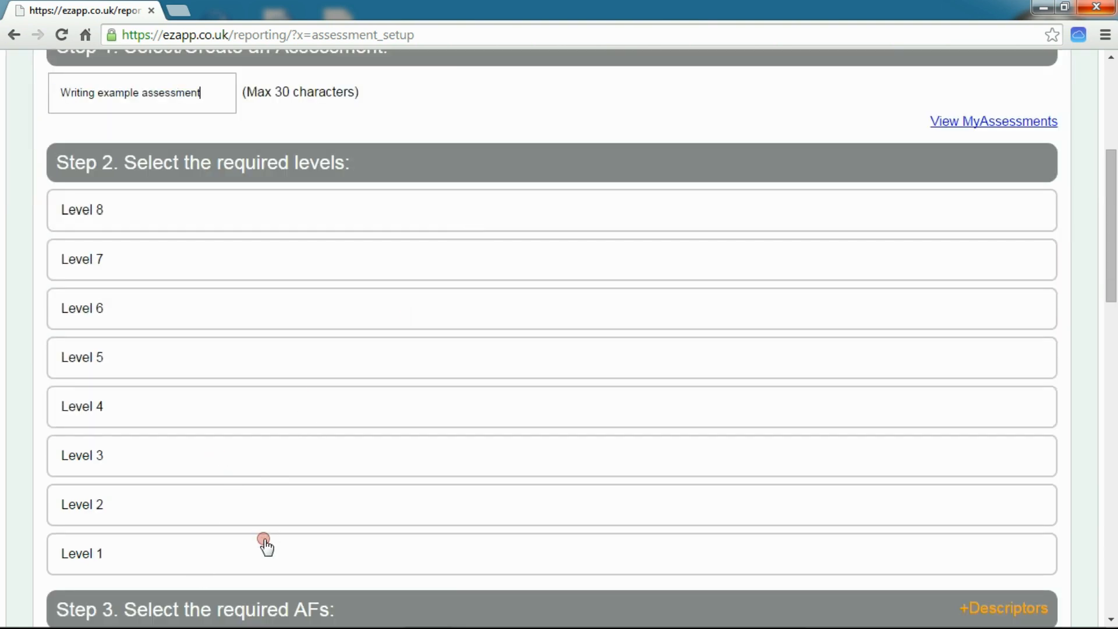
click(319, 507)
click(321, 462)
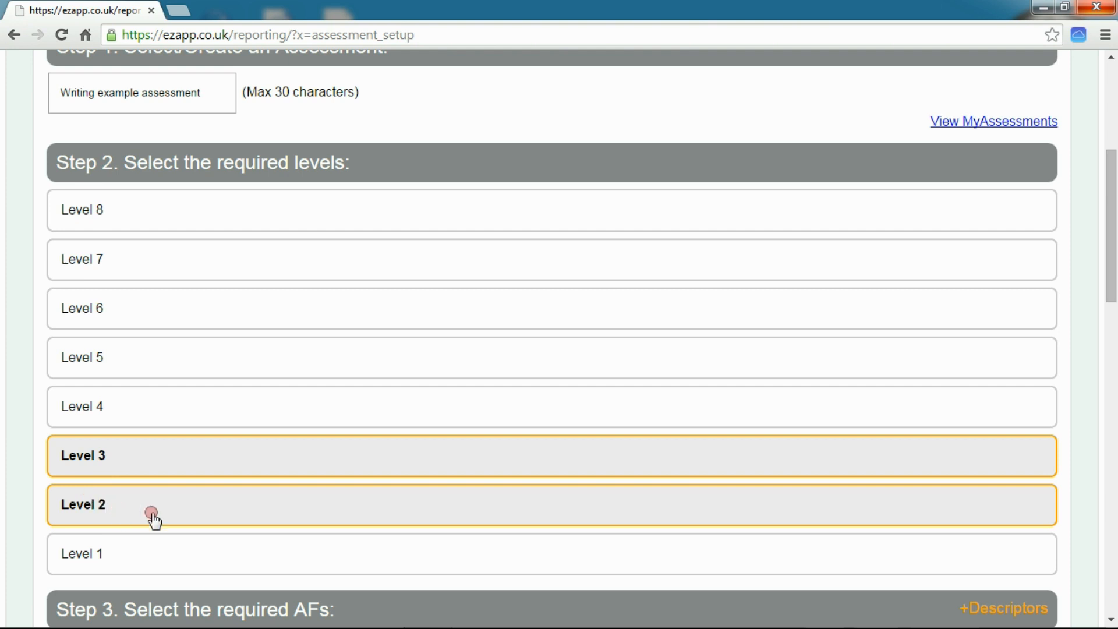
- Select the Writing assessment focuses AF1 to AF5 as the required AFs
scroll(205, 482, down, 3)
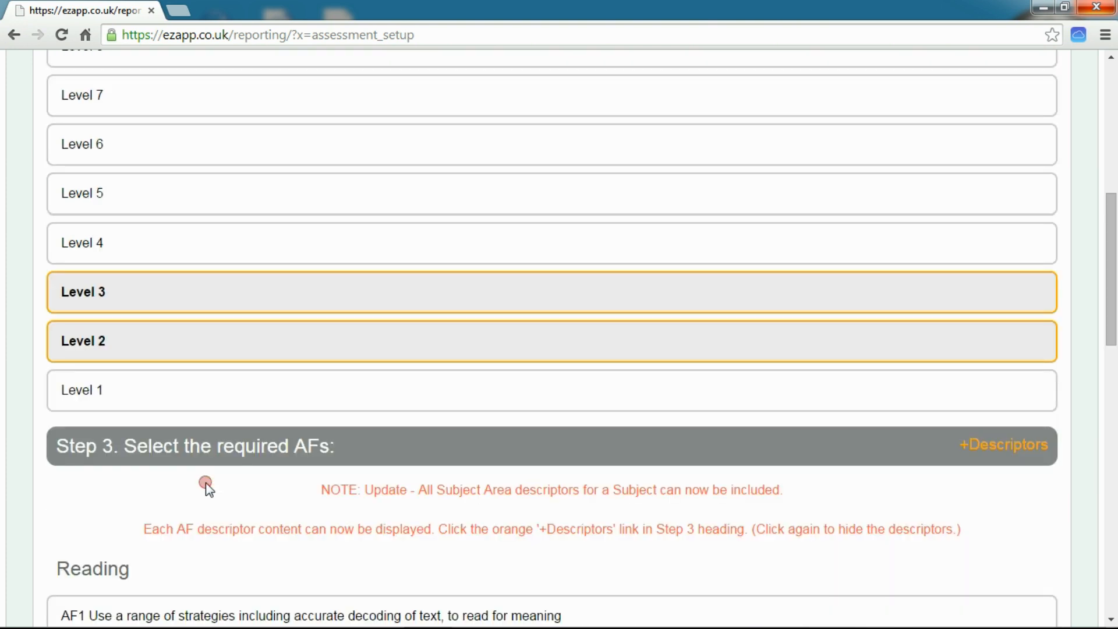
scroll(215, 424, down, 3)
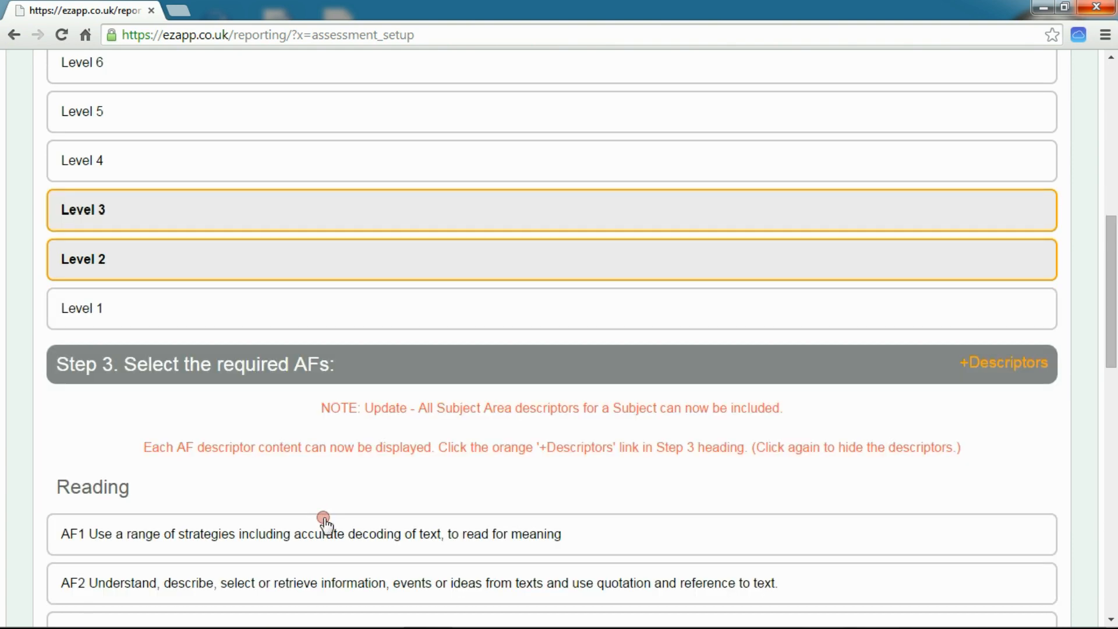
scroll(240, 466, down, 5)
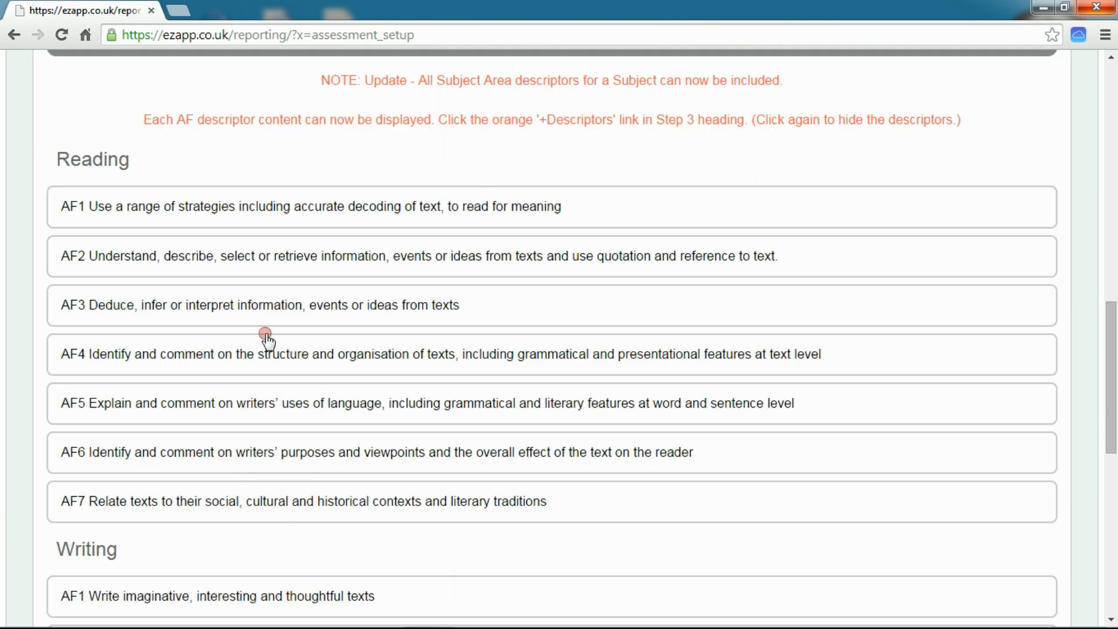
scroll(244, 195, up, 14)
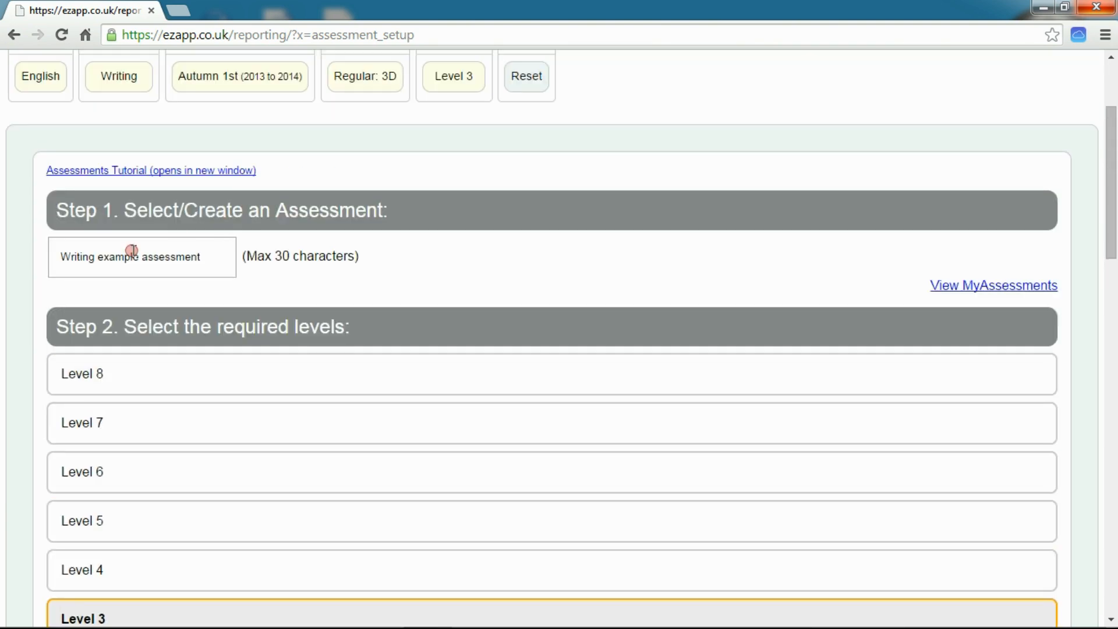
scroll(134, 250, down, 14)
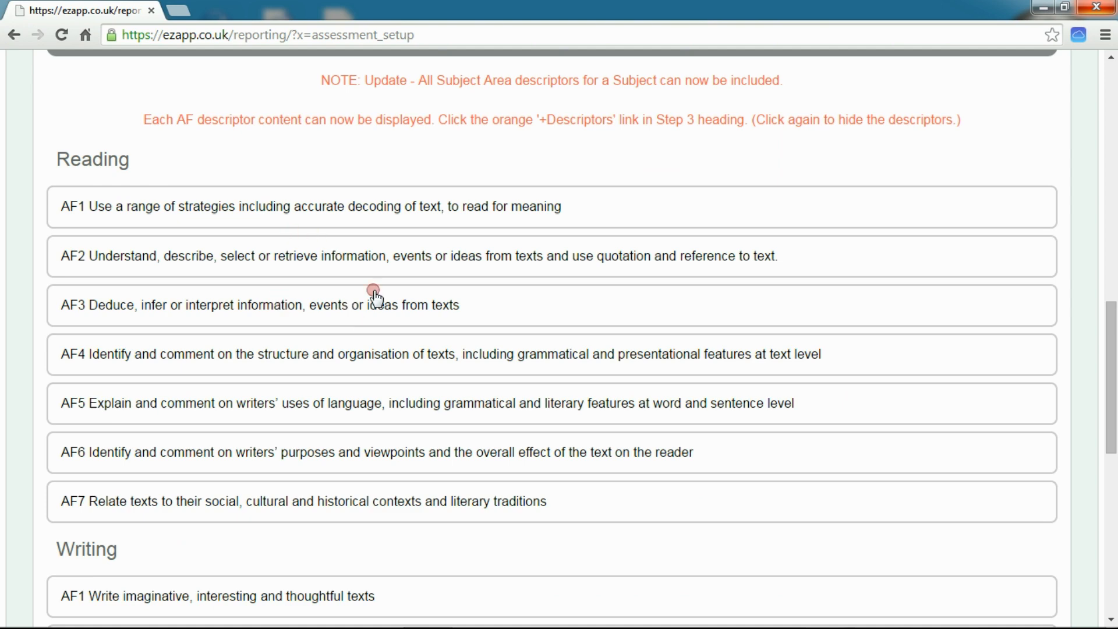
scroll(347, 457, down, 3)
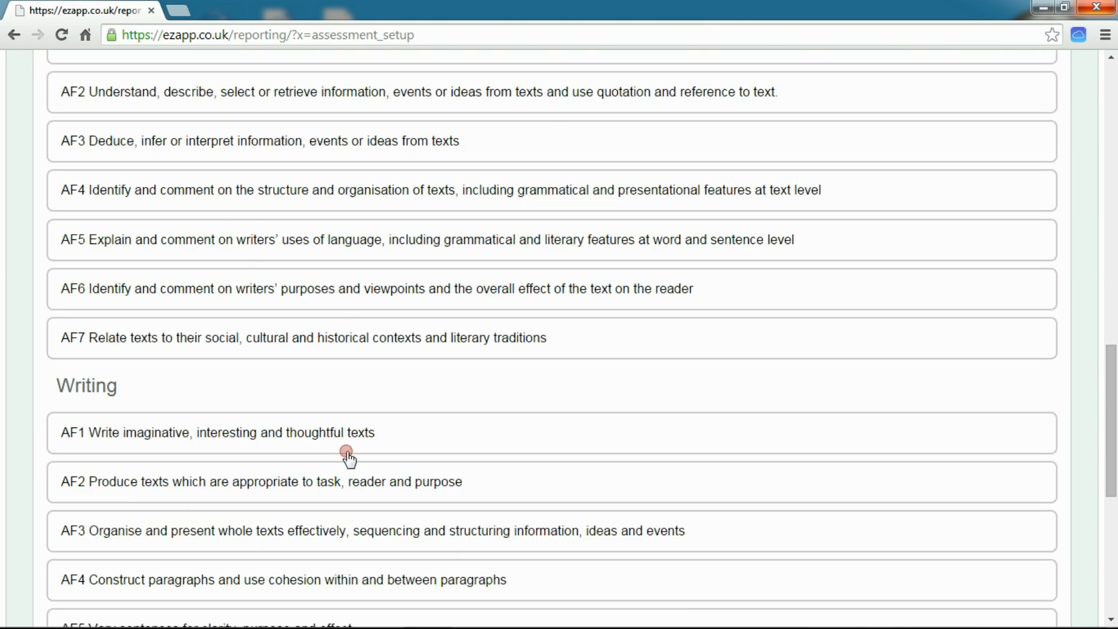
scroll(347, 457, down, 8)
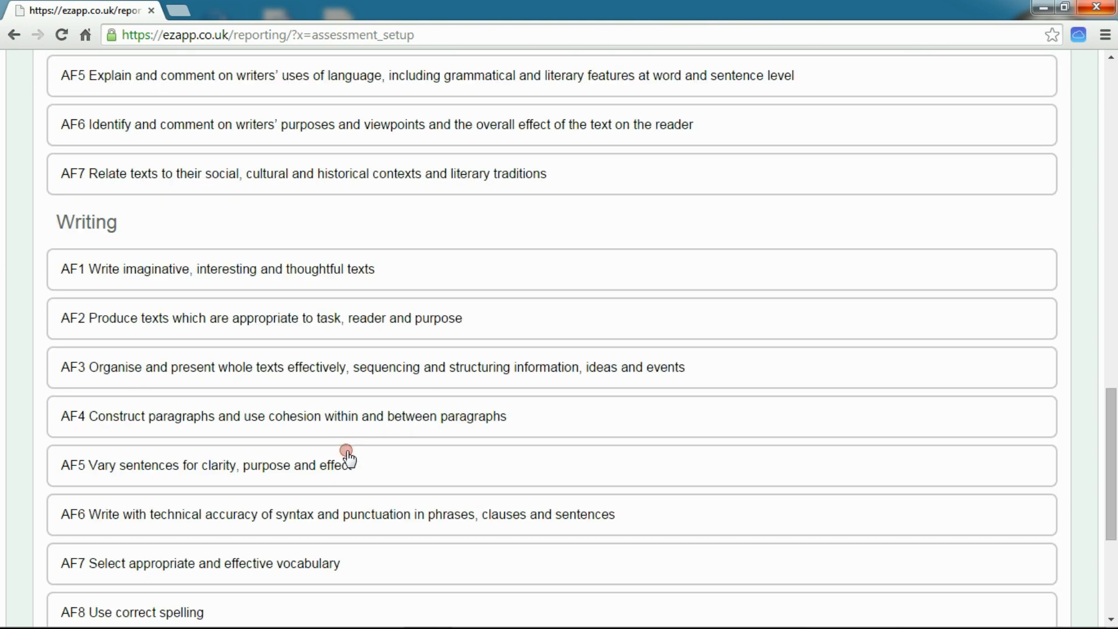
scroll(252, 461, up, 3)
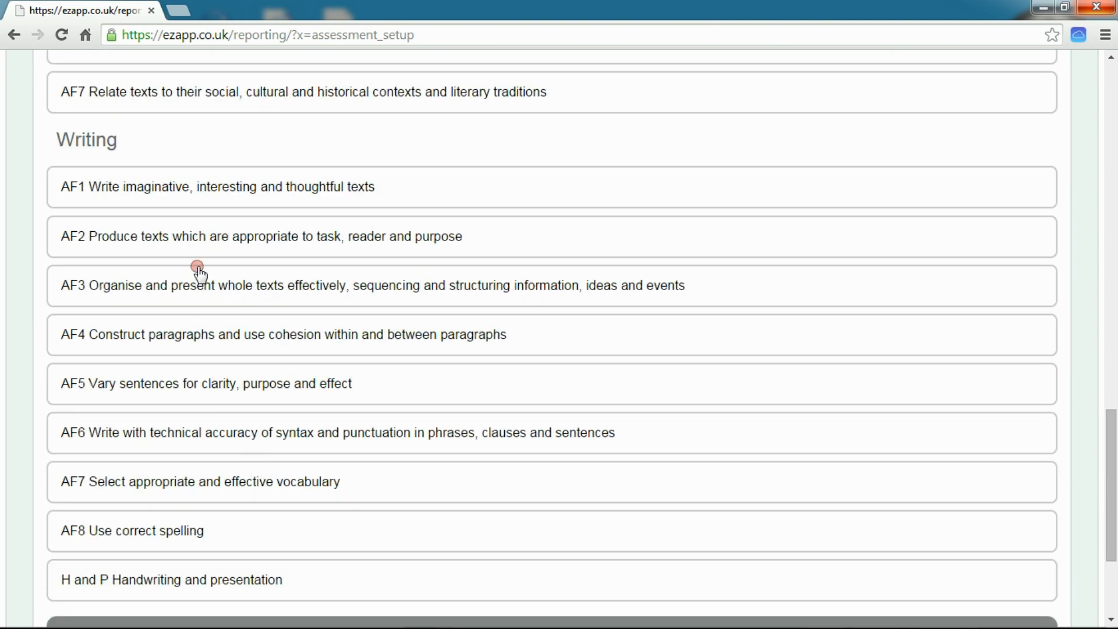
click(207, 200)
click(209, 245)
click(201, 289)
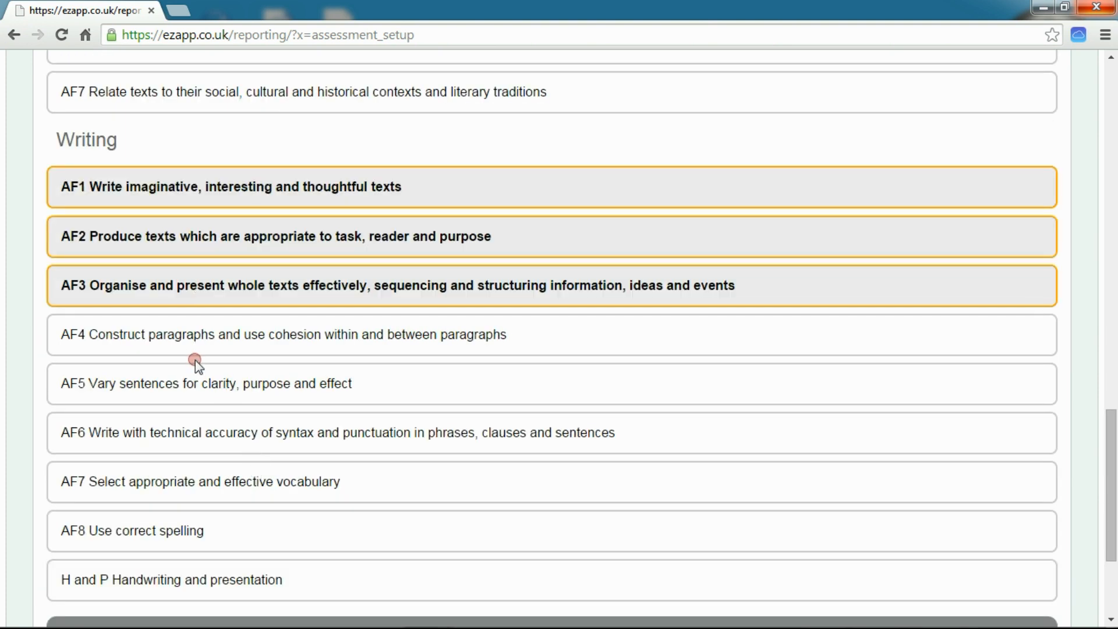
click(196, 348)
click(198, 383)
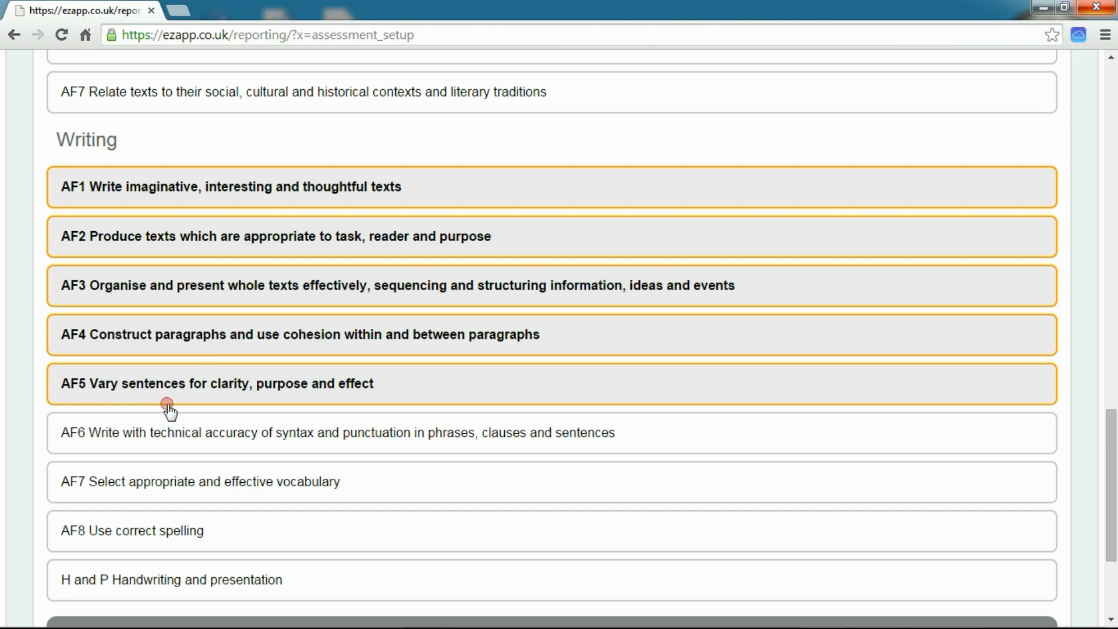
- Review the selected AFs and continue to create the assessment
scroll(168, 409, down, 3)
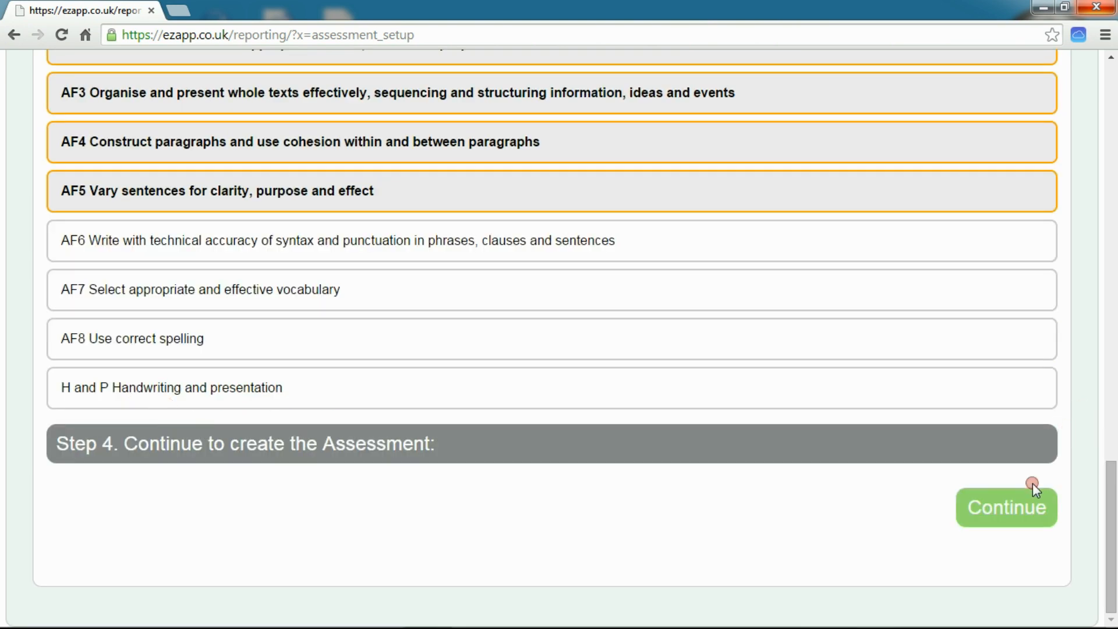
scroll(870, 509, up, 9)
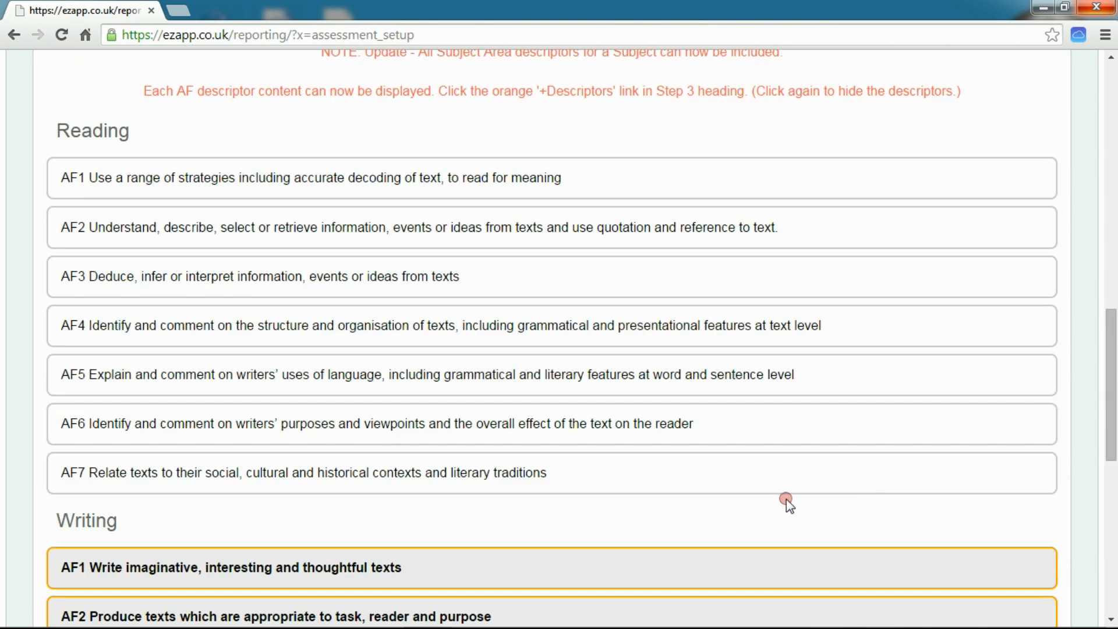
scroll(786, 500, up, 5)
scroll(218, 221, down, 6)
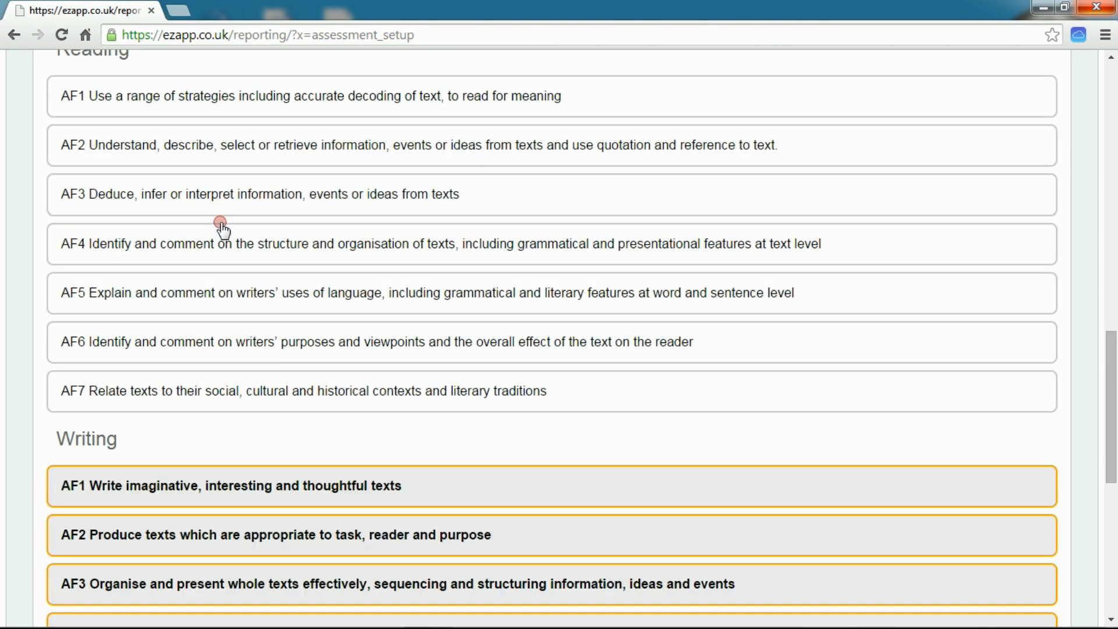
scroll(221, 227, down, 5)
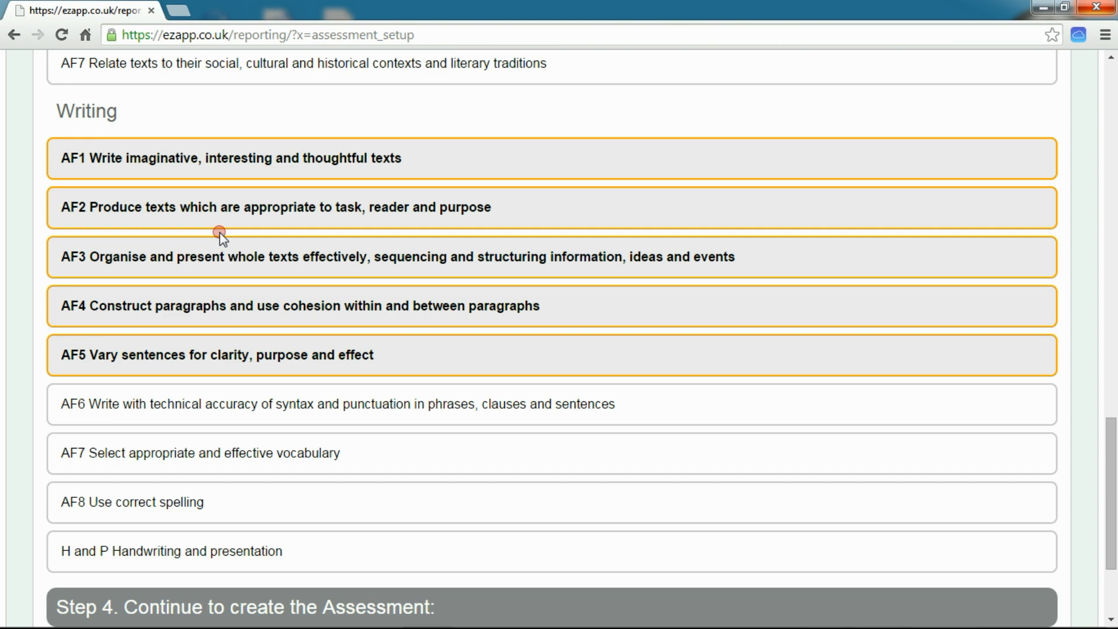
scroll(474, 282, down, 3)
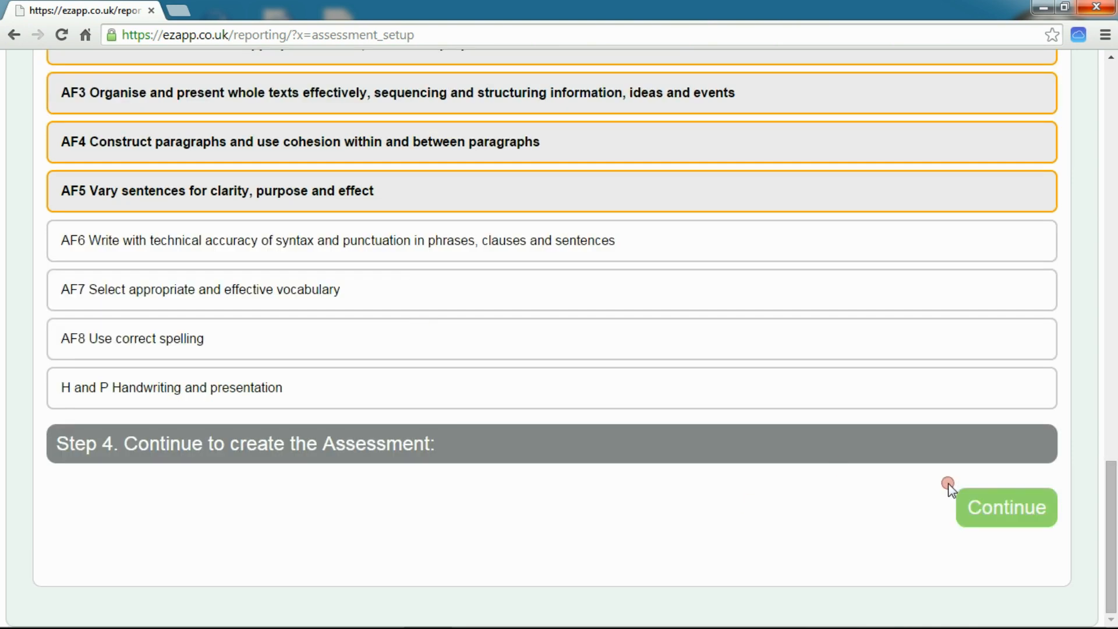
click(982, 511)
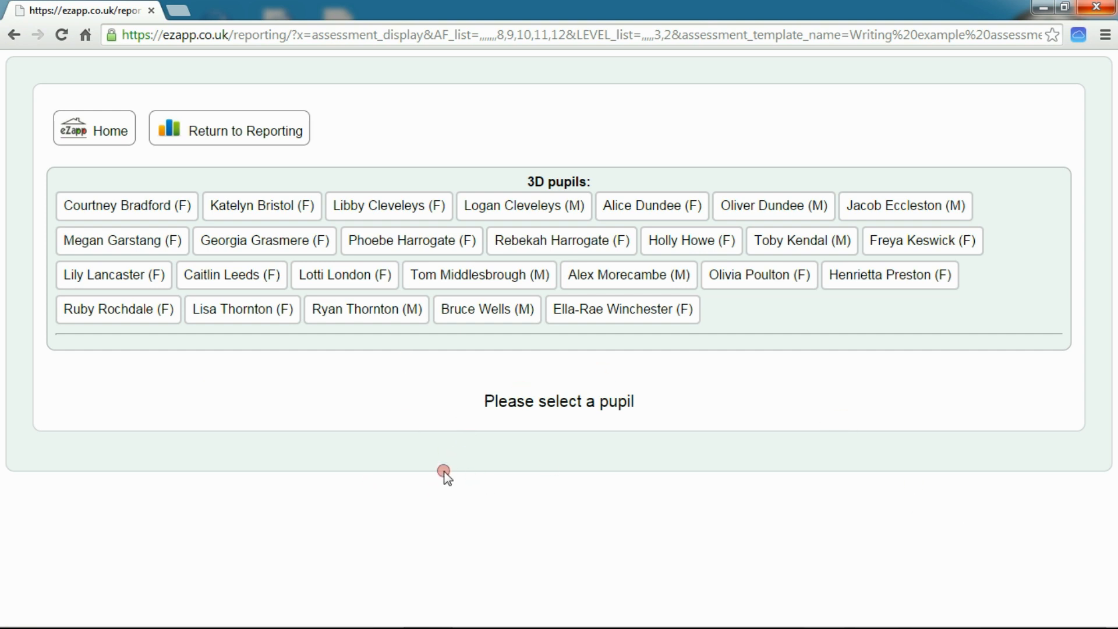
- Open the writing assessment for the first pupil listed in class 3D and check the pupil's name above the grid
click(152, 206)
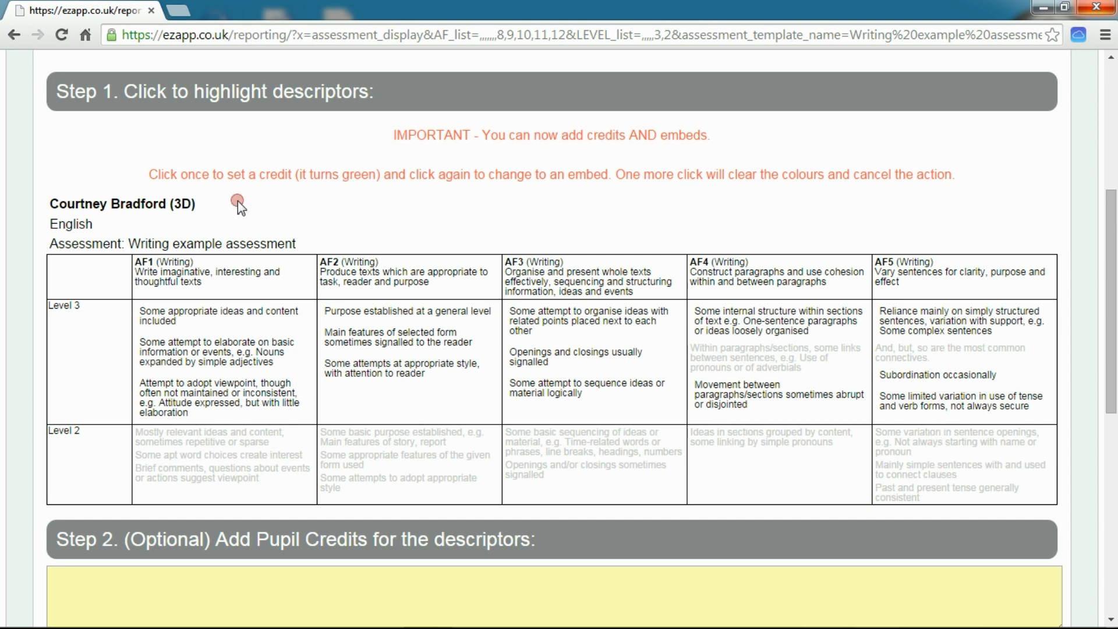
drag(62, 205, 194, 204)
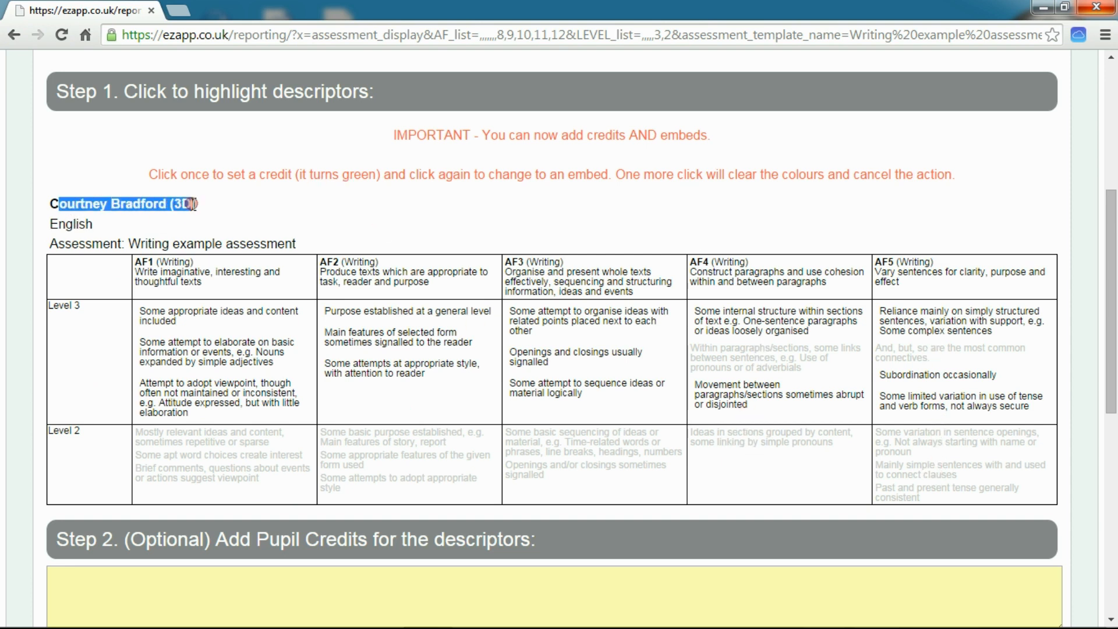
click(221, 205)
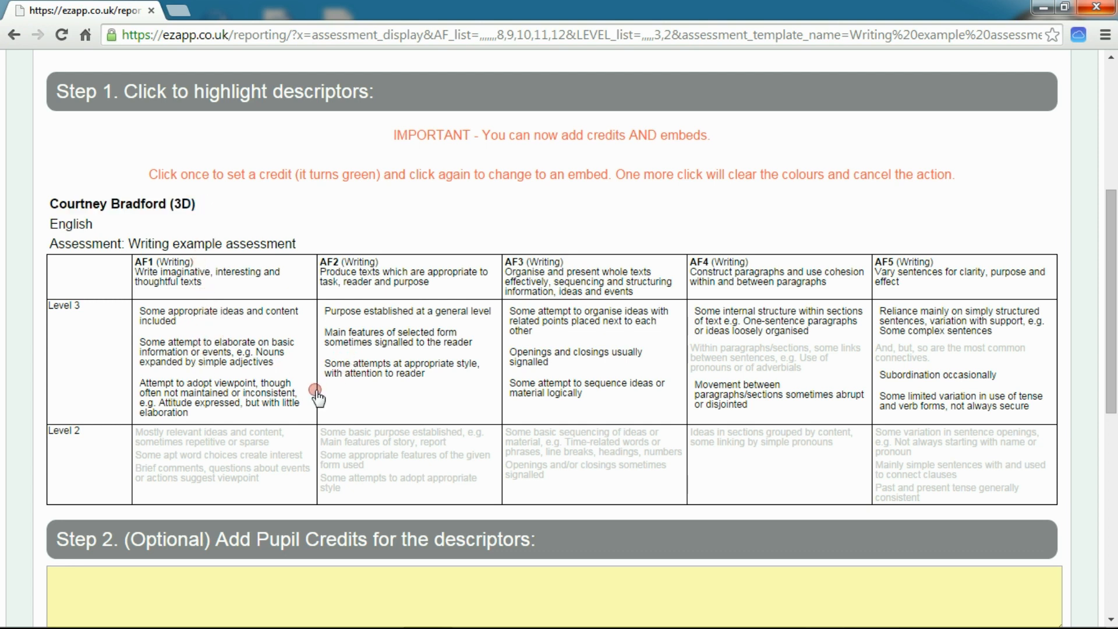
- Mark one Level 3 descriptor as a credit in each AF: the third in AF1, second in AF2, and first in AF3, AF4 and AF5
click(201, 402)
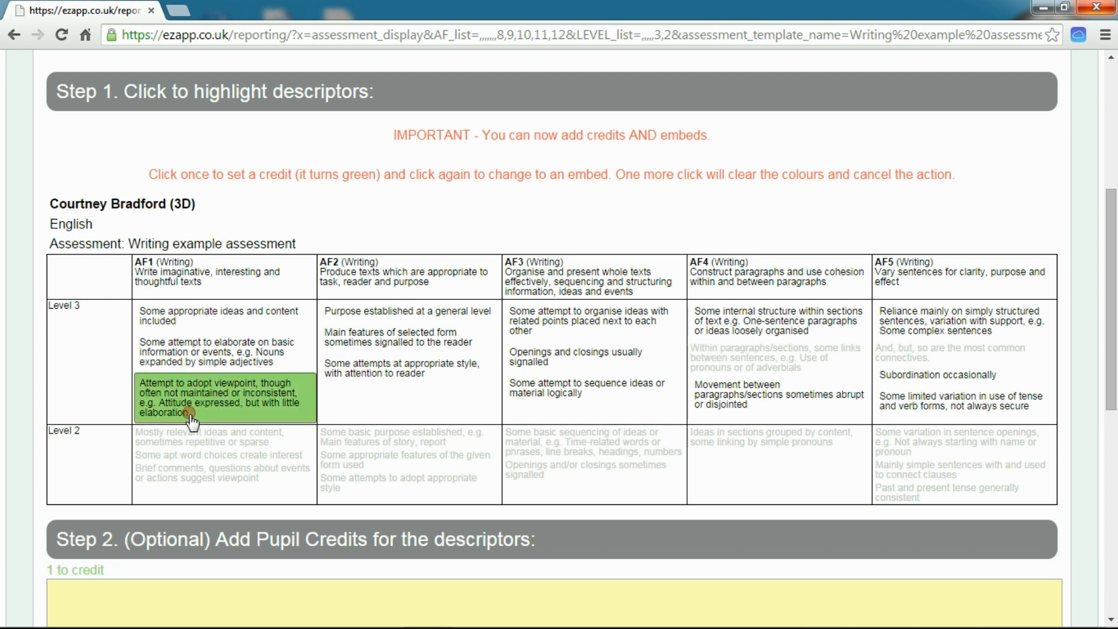
click(352, 349)
click(528, 331)
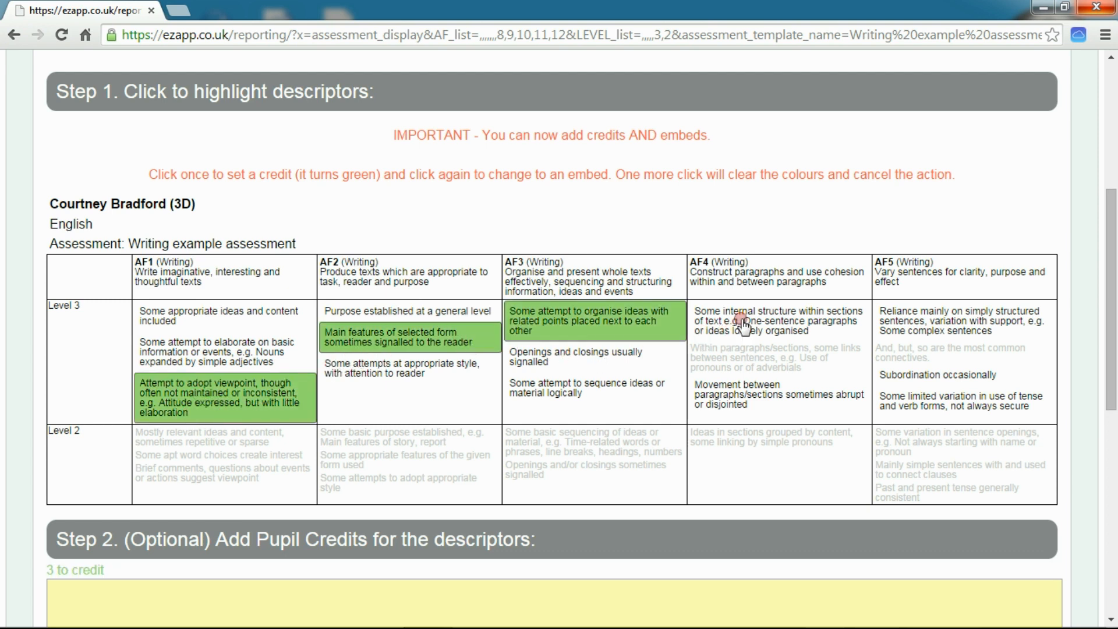
click(744, 322)
click(967, 330)
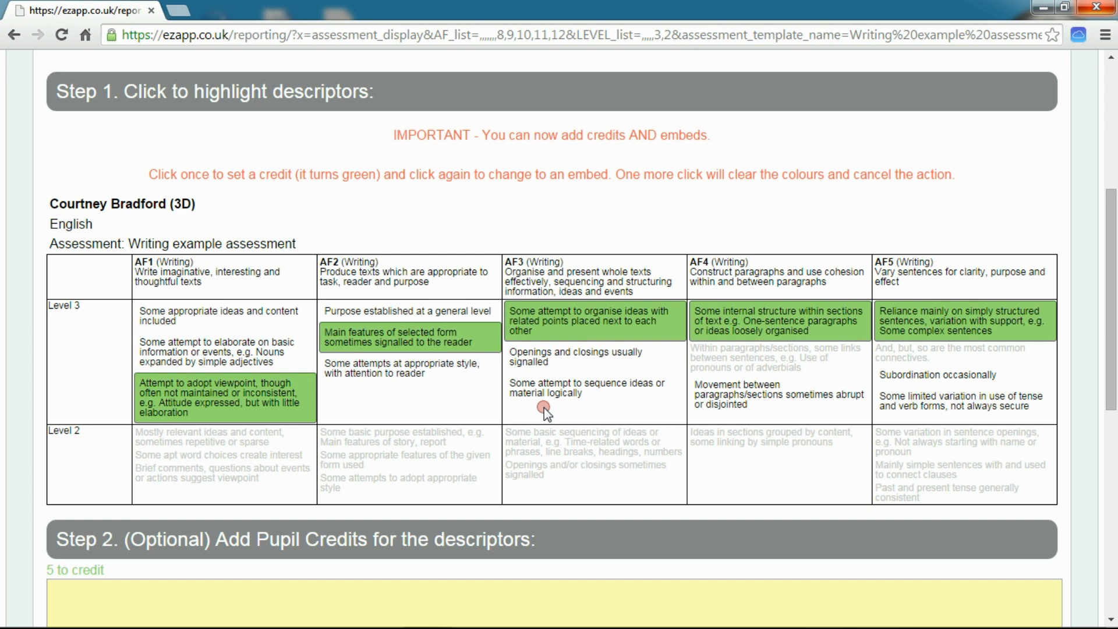
- Change the credited Level 3 descriptors in AF1, AF2 and AF3 to embeds
click(222, 385)
click(348, 344)
click(531, 329)
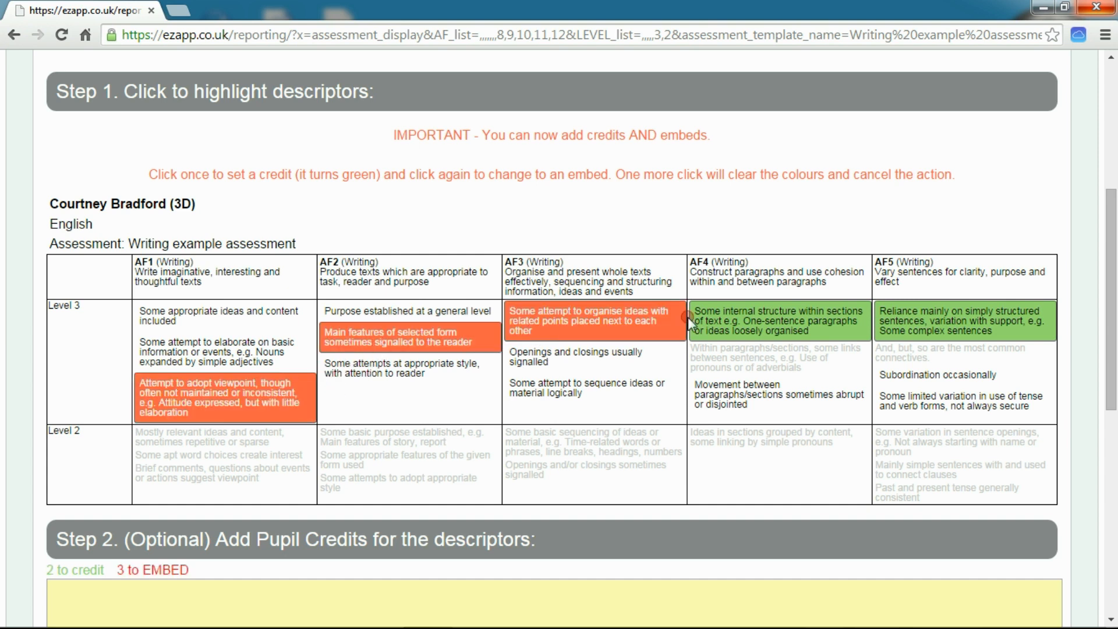
- Cycle AF4's credited Level 3 descriptor through embed, and clear the colours from every highlighted descriptor in AF1 to AF5
click(803, 315)
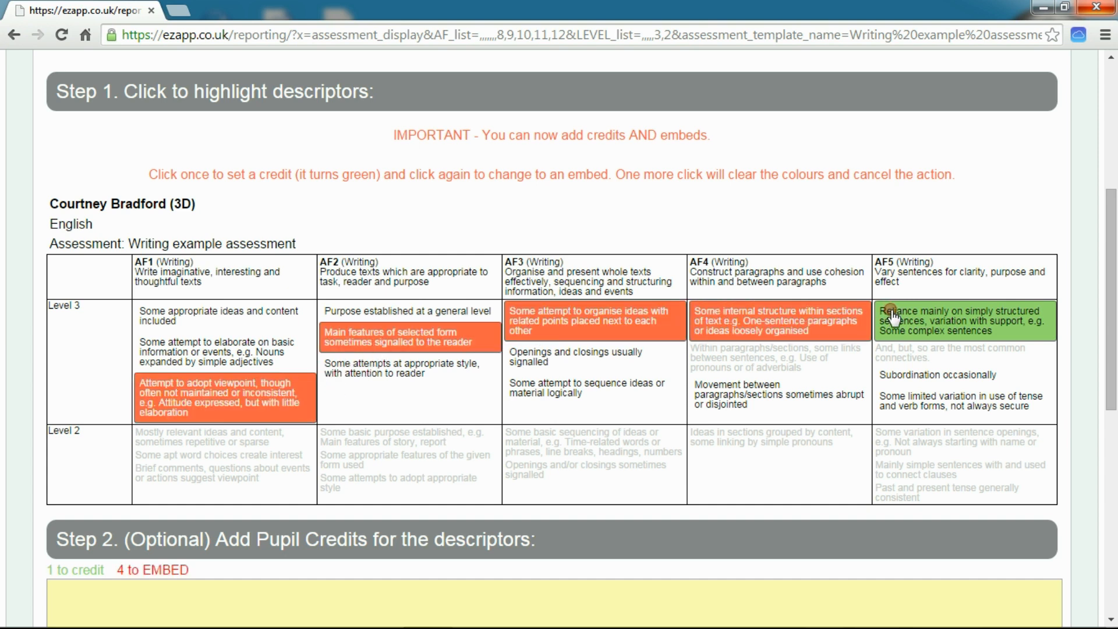
click(812, 326)
click(415, 347)
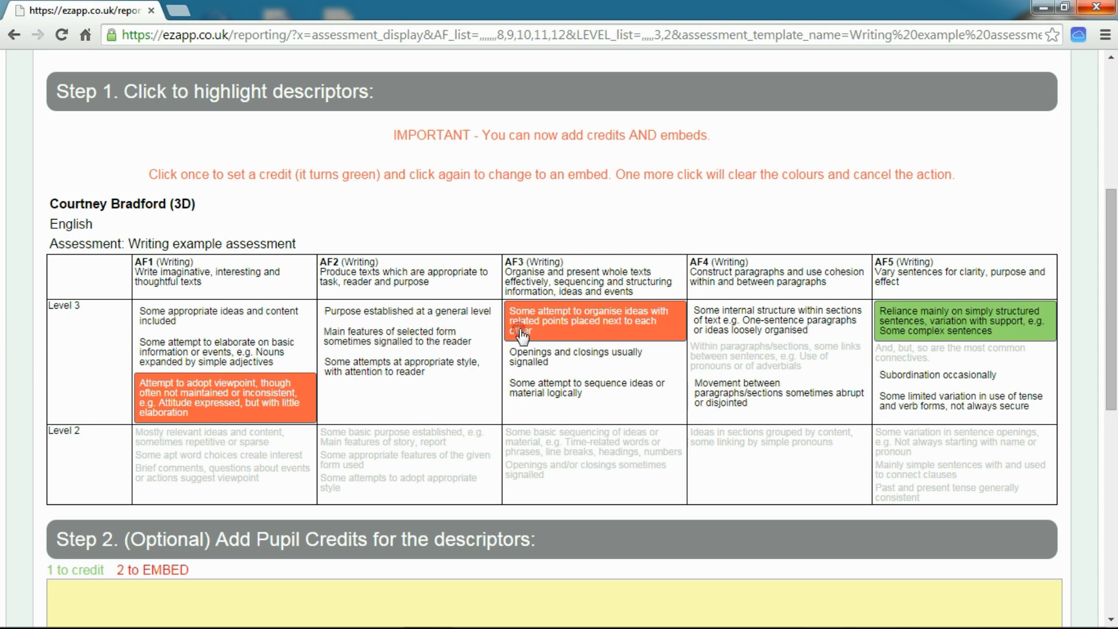
click(586, 324)
click(224, 386)
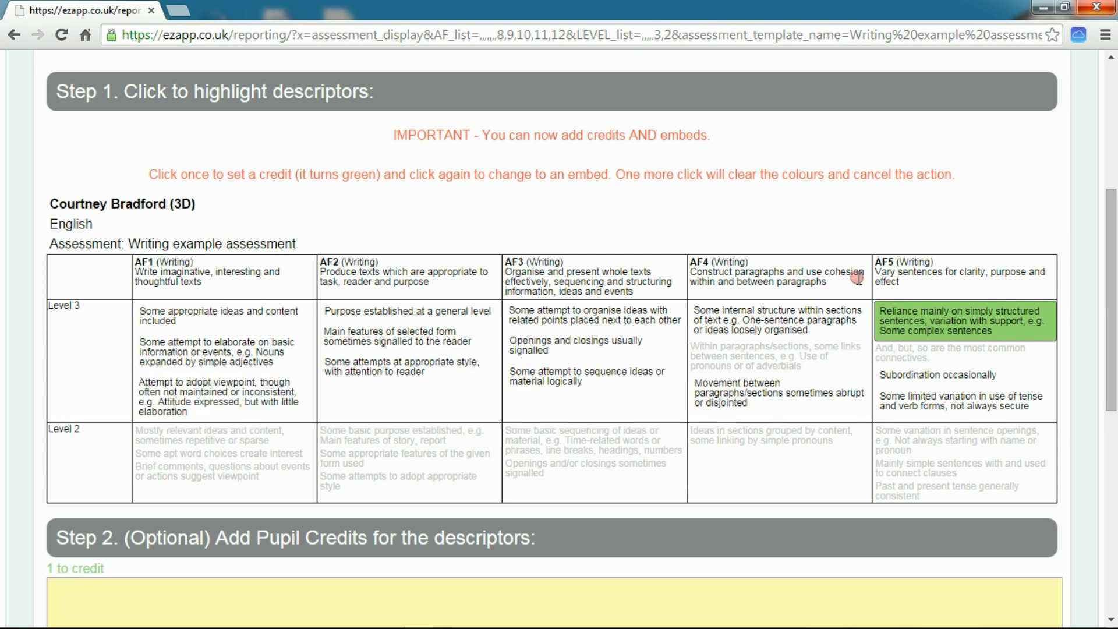
click(953, 319)
click(971, 325)
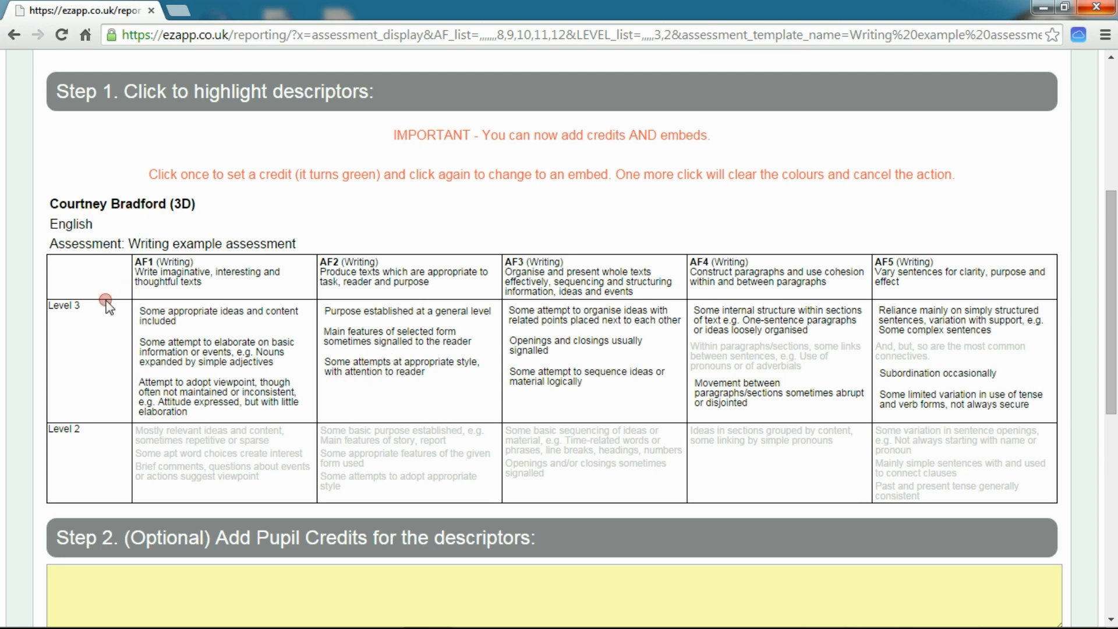
- Mark the third Level 3 descriptor in both AF1 and AF2 as embeds
click(194, 397)
click(357, 364)
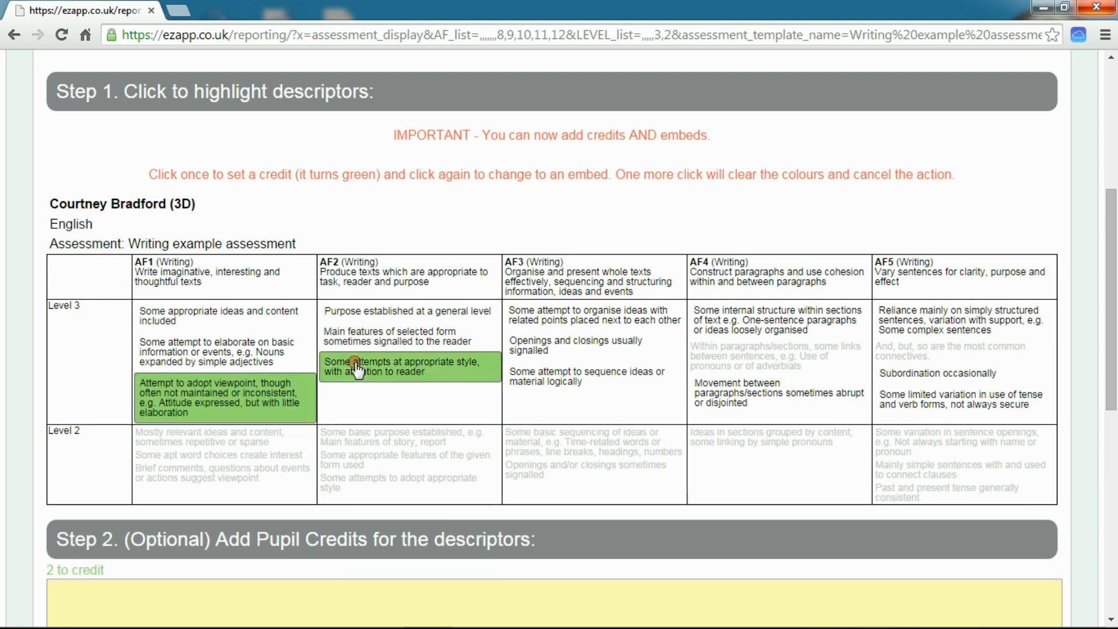
click(357, 364)
click(371, 416)
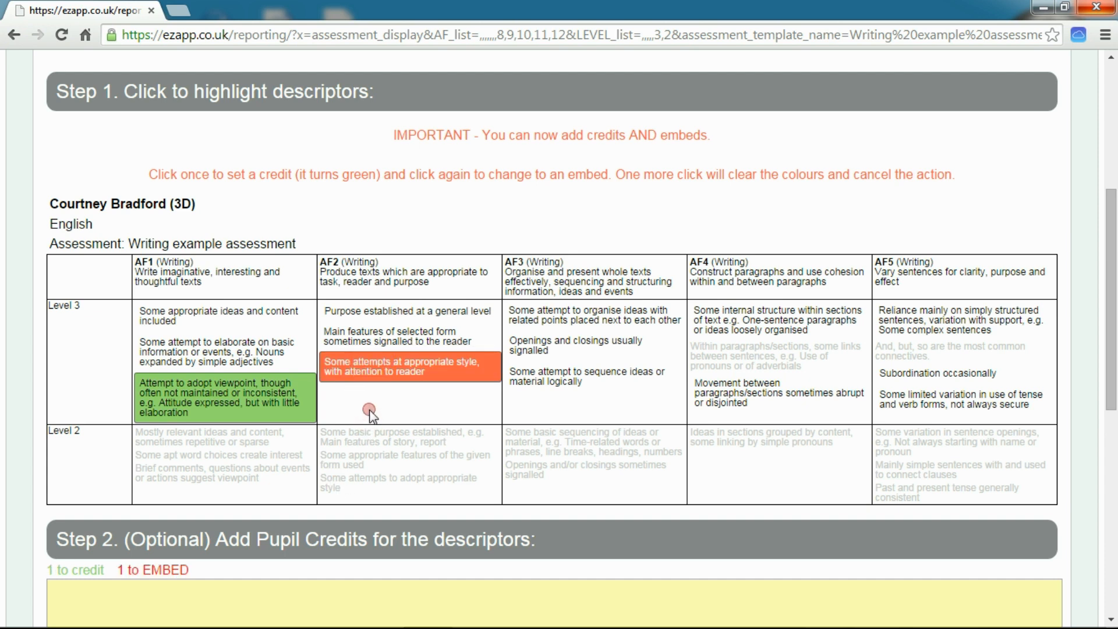
click(224, 415)
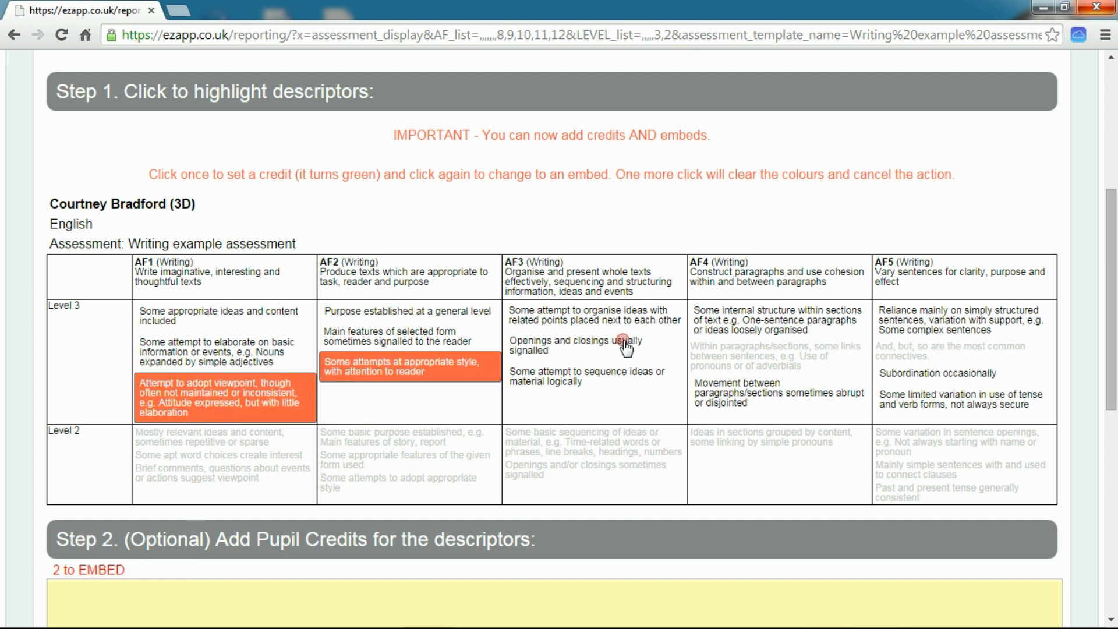
- Credit the third Level 3 descriptor in AF3 and AF4, and mark "Subordination occasionally" in AF5 as an embed
click(610, 375)
click(694, 406)
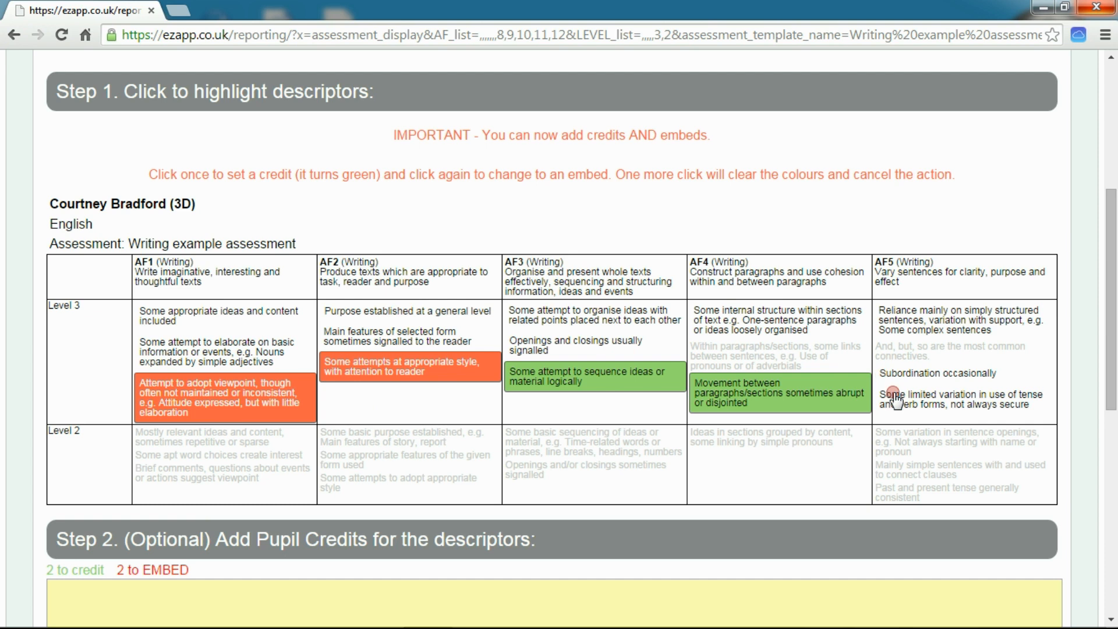
double_click(901, 375)
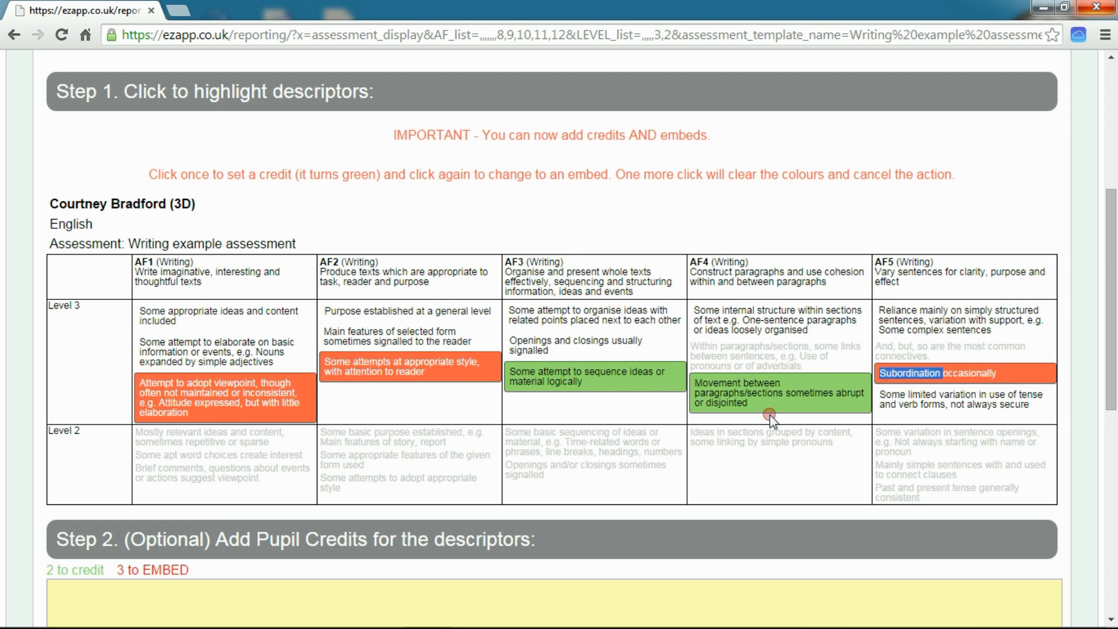
click(975, 344)
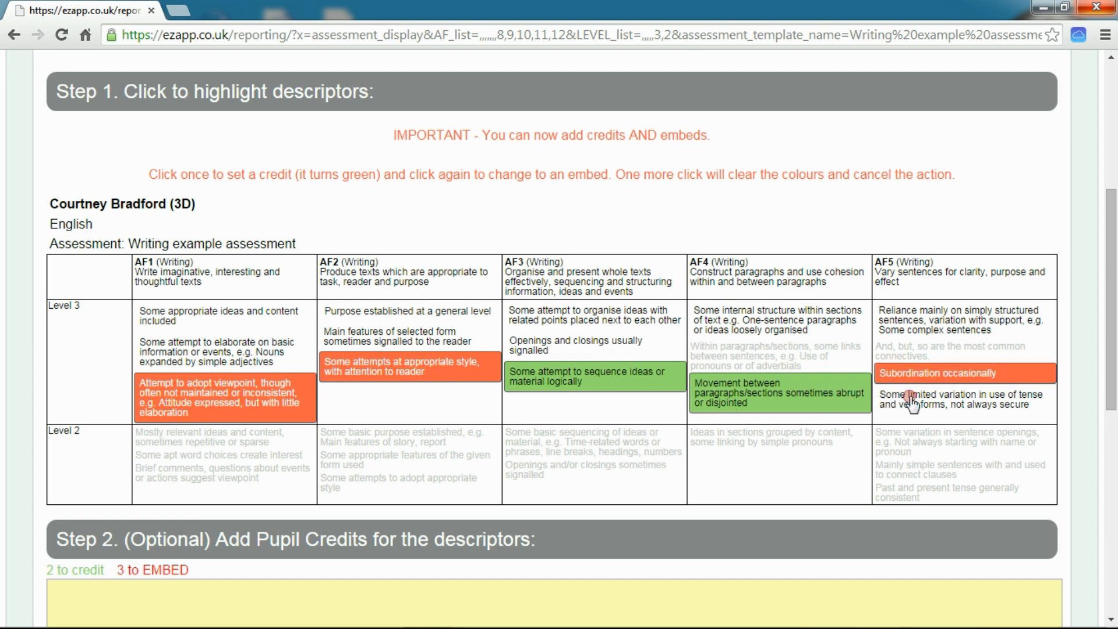
- Add the pupil note "Your next step of learning is..." and share the notes with the print version
scroll(839, 389, down, 4)
click(727, 385)
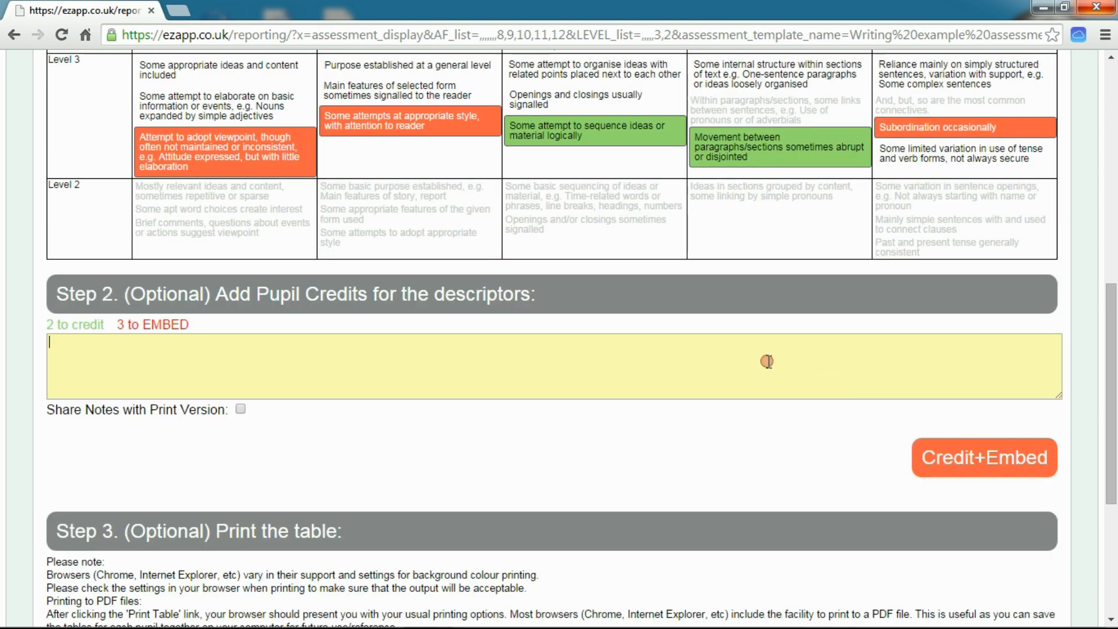
click(242, 408)
text(Your next step for writing is....)
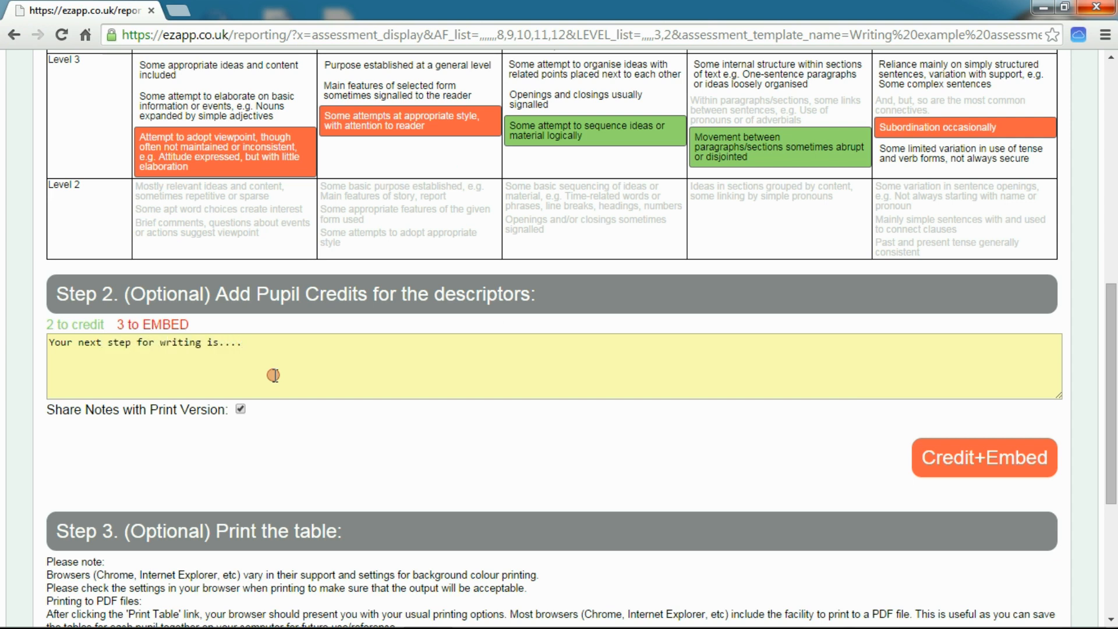
key(BackSpace)
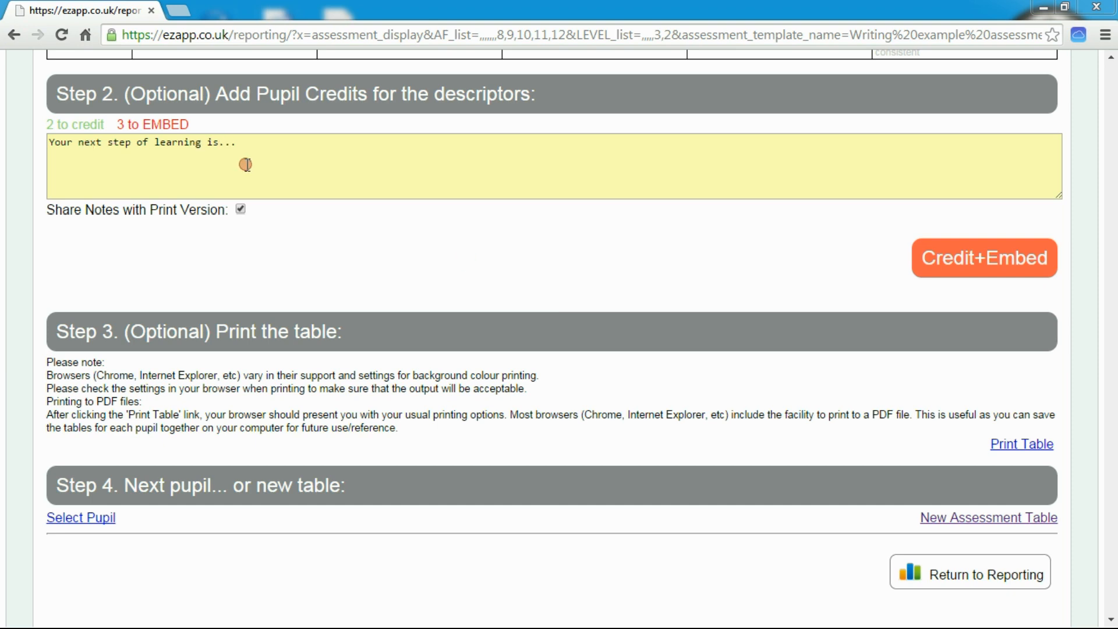
- Preview the printed assessment table, look through the available print destinations, and cancel without printing
scroll(384, 235, up, 3)
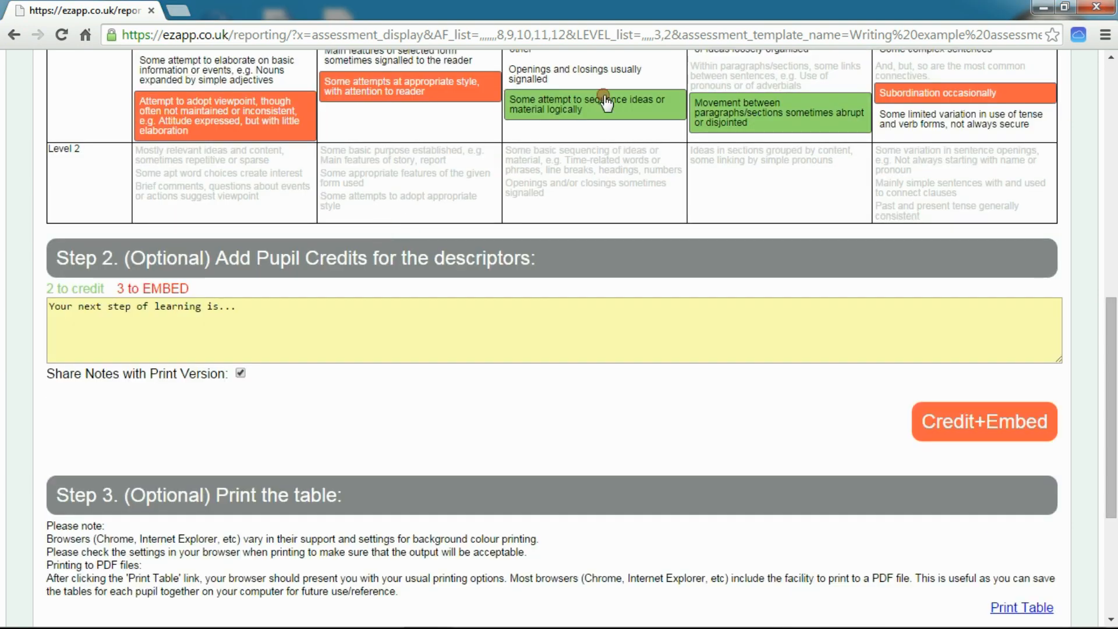
scroll(256, 381, down, 3)
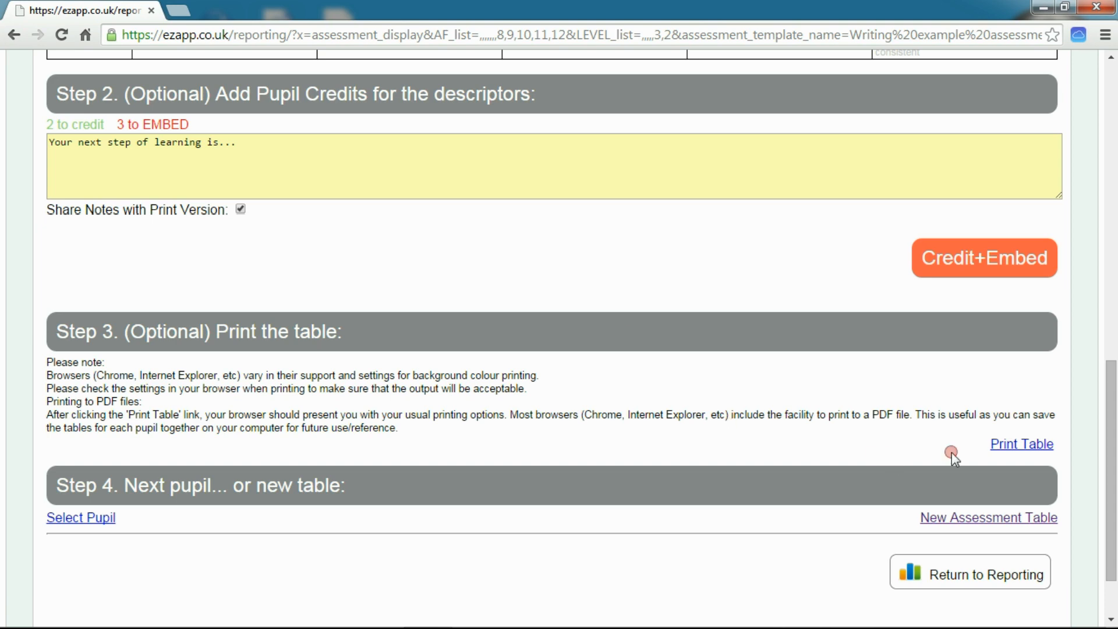
click(1013, 443)
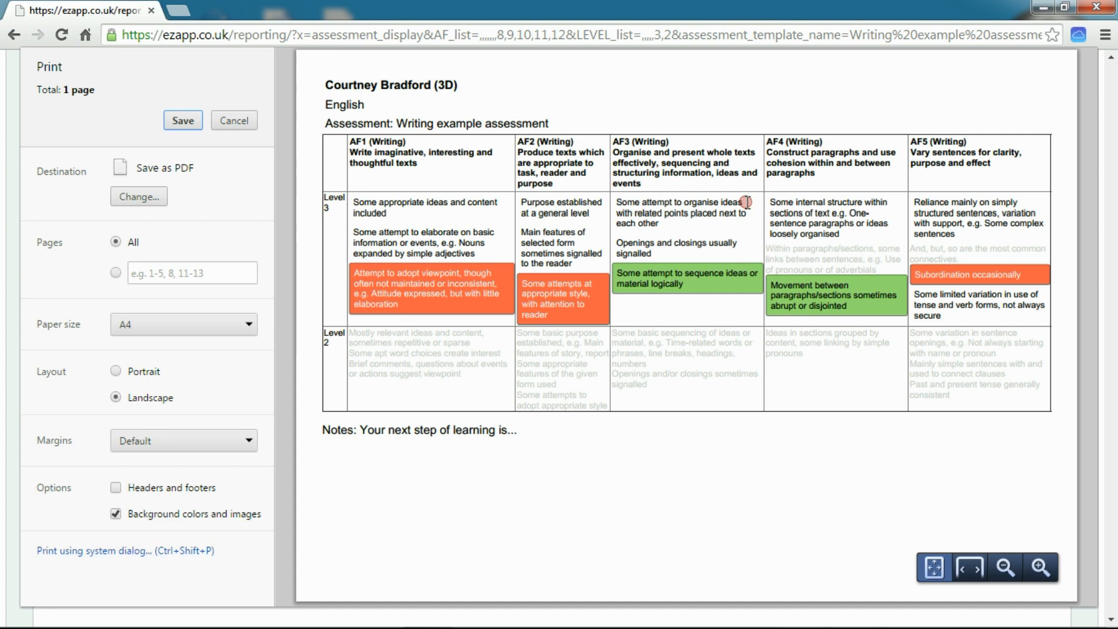
click(142, 201)
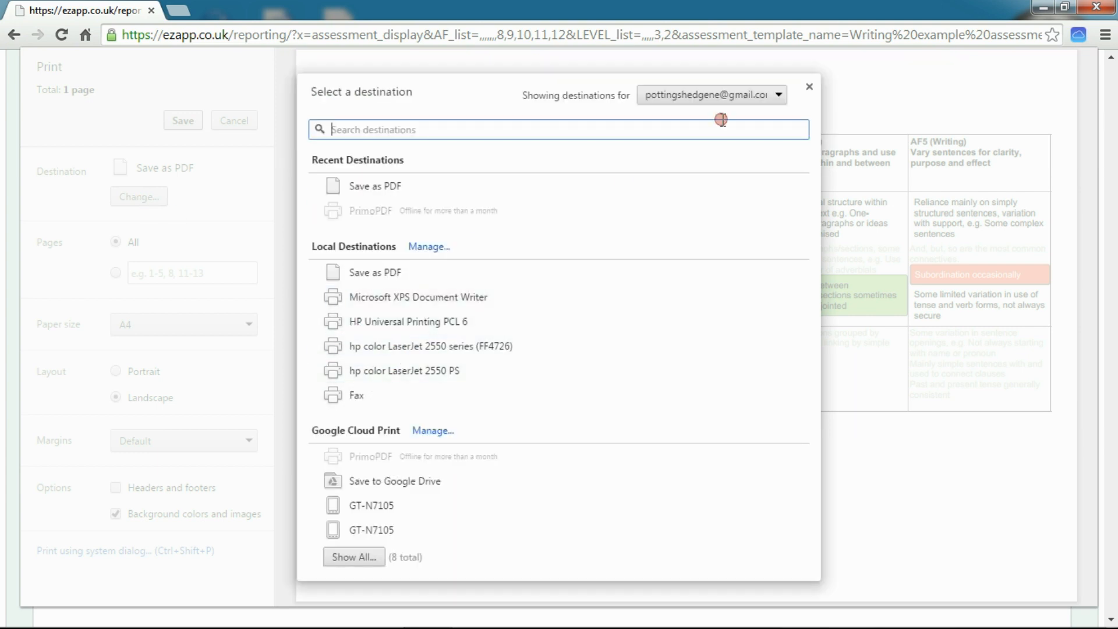
click(809, 87)
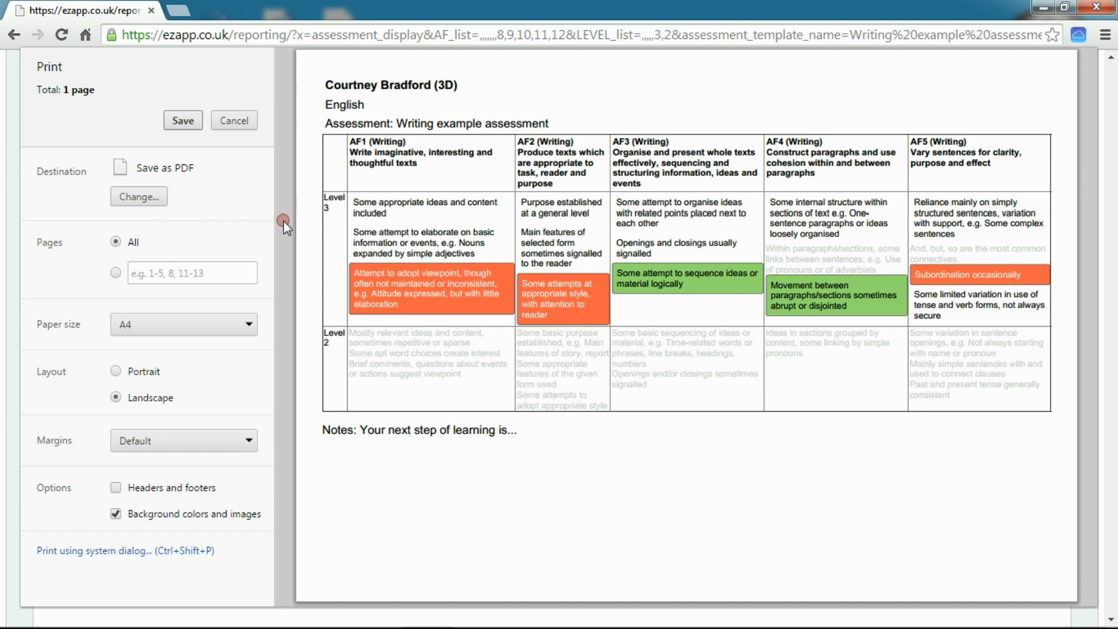
click(232, 121)
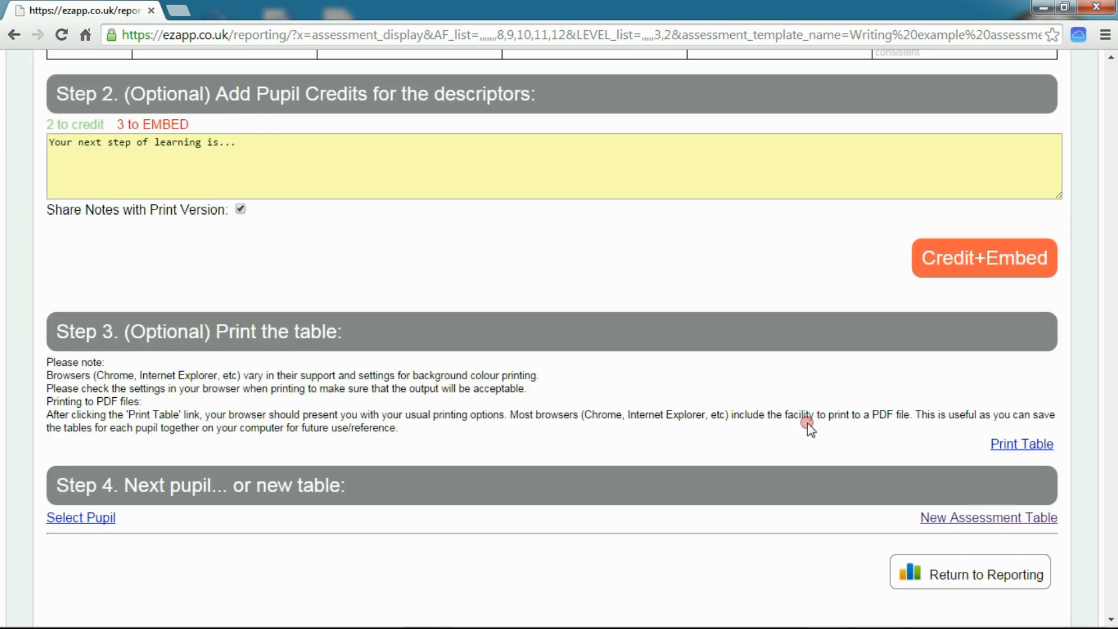
- Check the highlighted descriptors and apply the credits and embeds to the pupil
scroll(722, 375, up, 5)
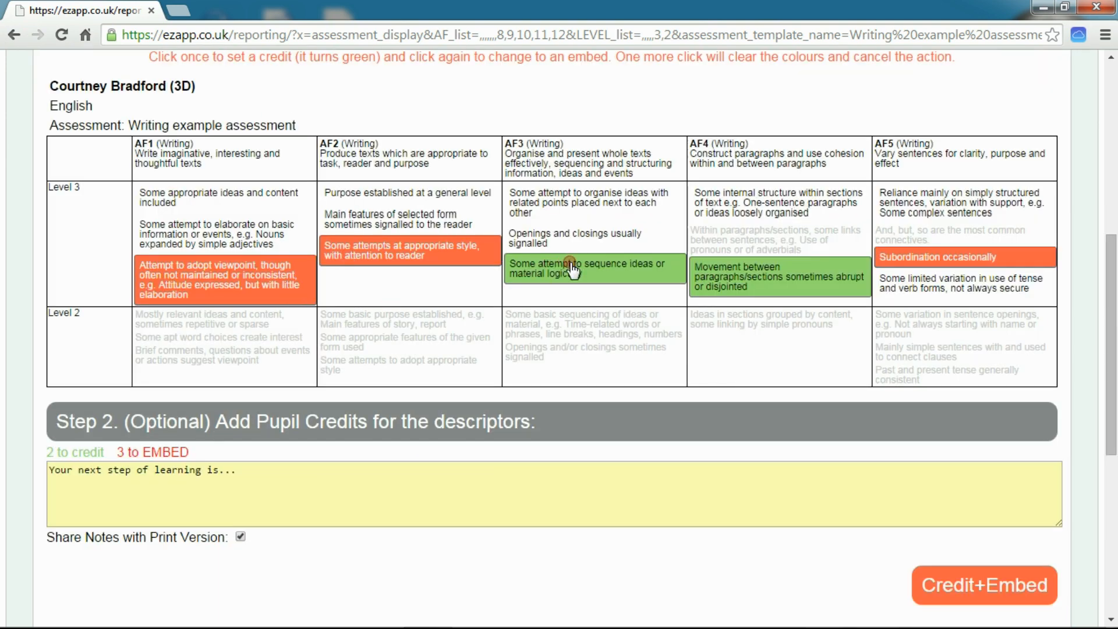
scroll(723, 349, down, 4)
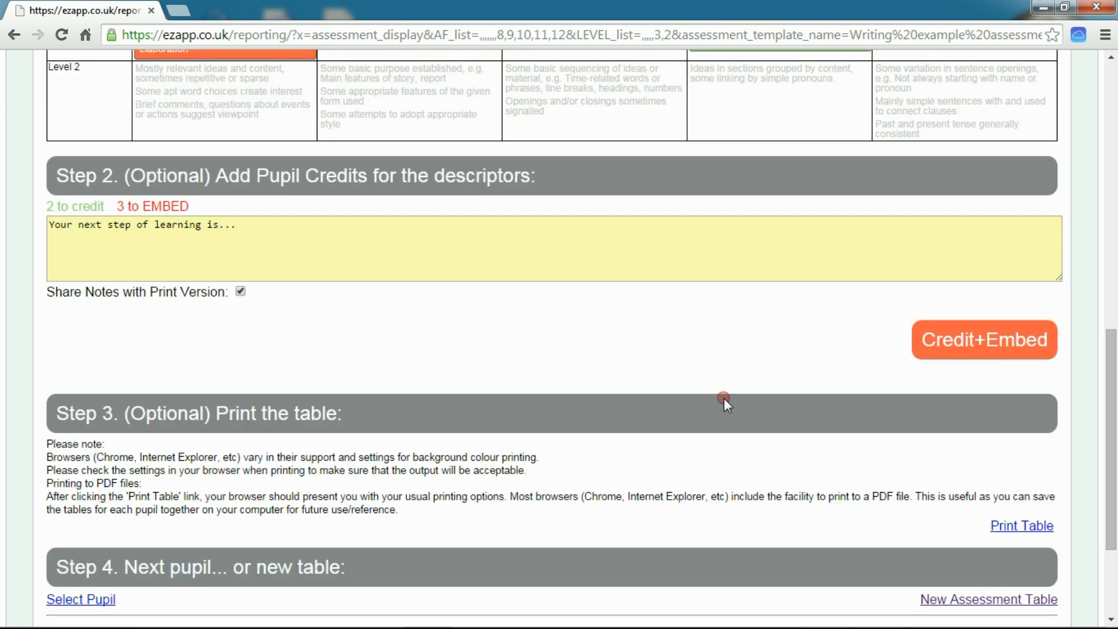
click(982, 348)
scroll(892, 387, up, 7)
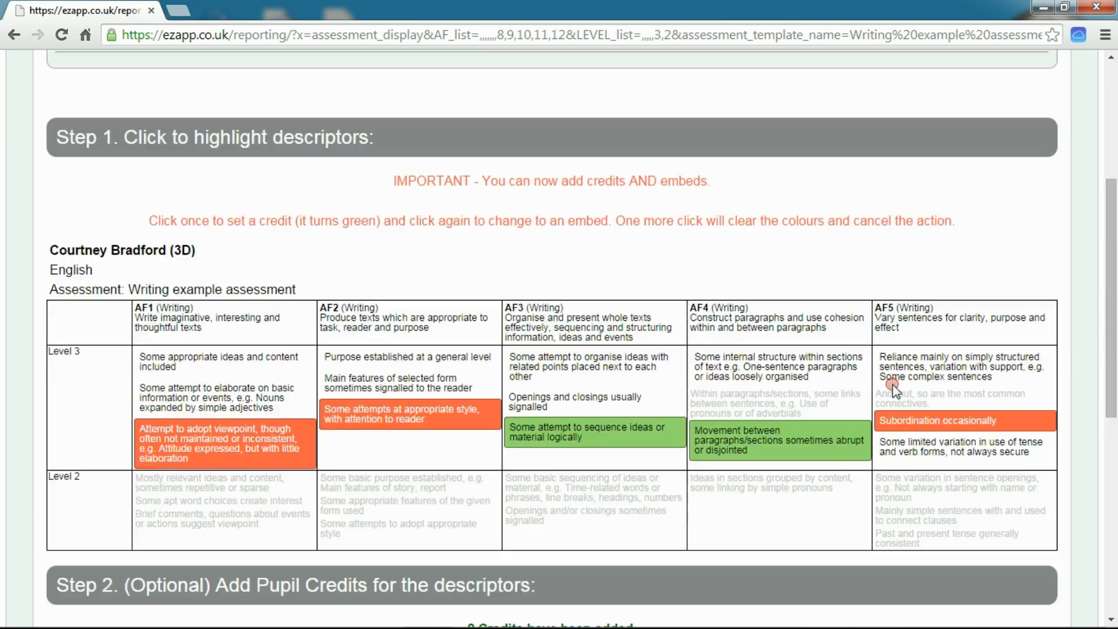
- Examine the descriptor tables of the second listed pupil and of the third pupil in the third row of class 3D
scroll(895, 391, up, 3)
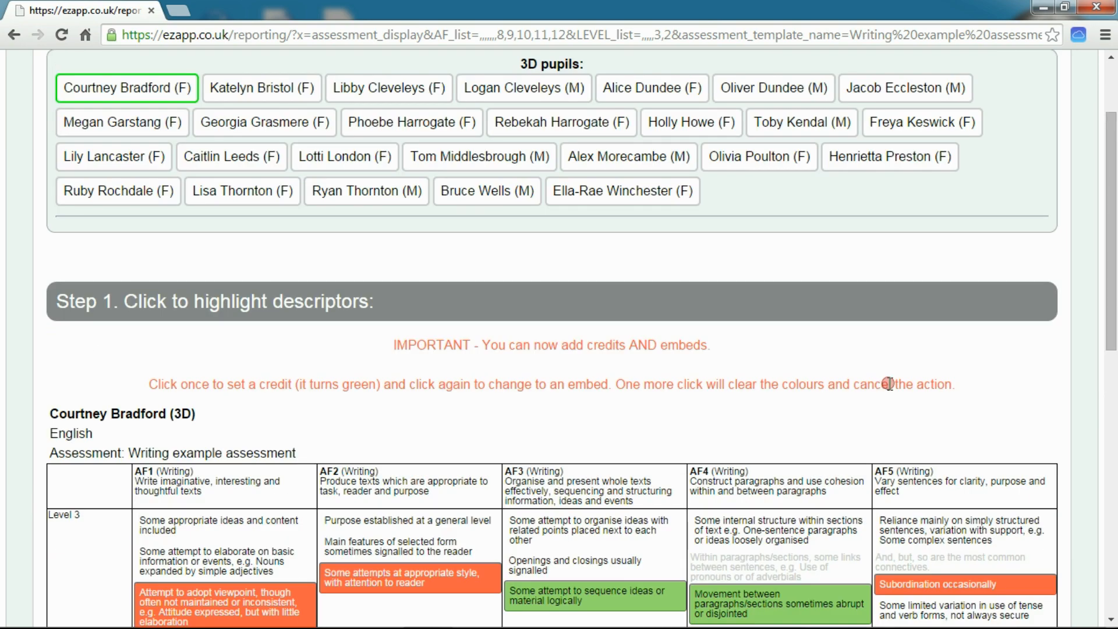
click(255, 96)
scroll(254, 96, down, 7)
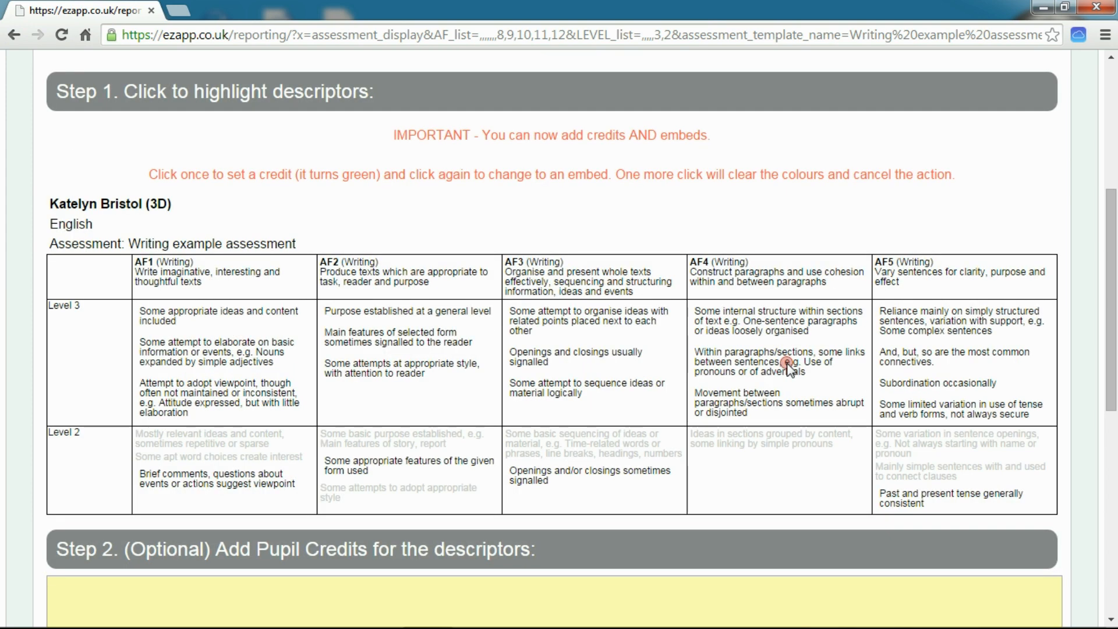
scroll(706, 331, up, 6)
click(344, 192)
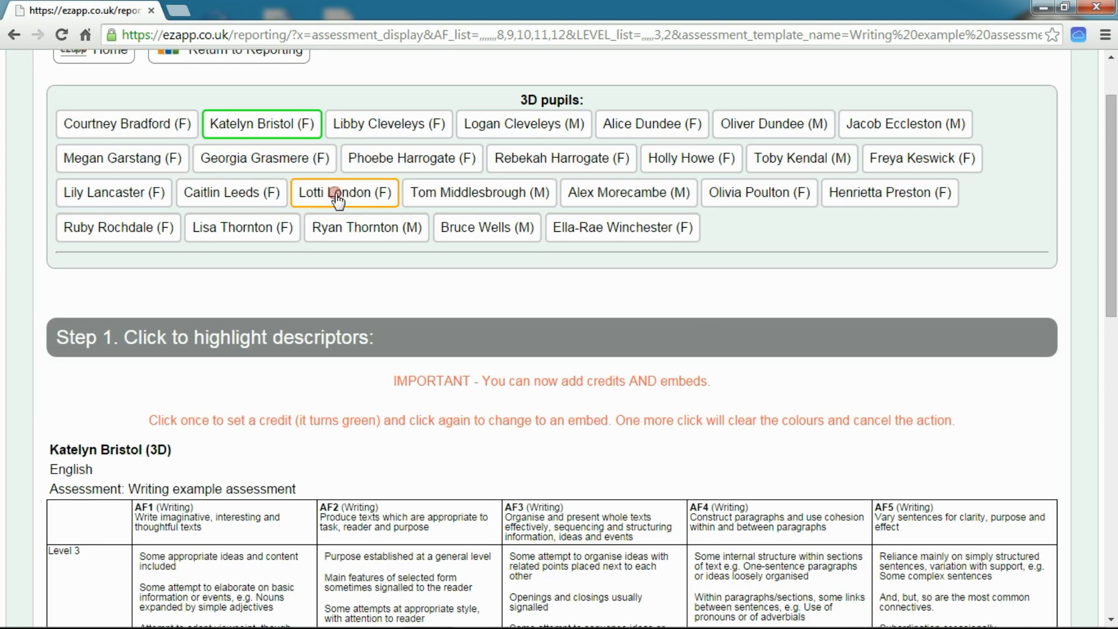
scroll(440, 329, down, 4)
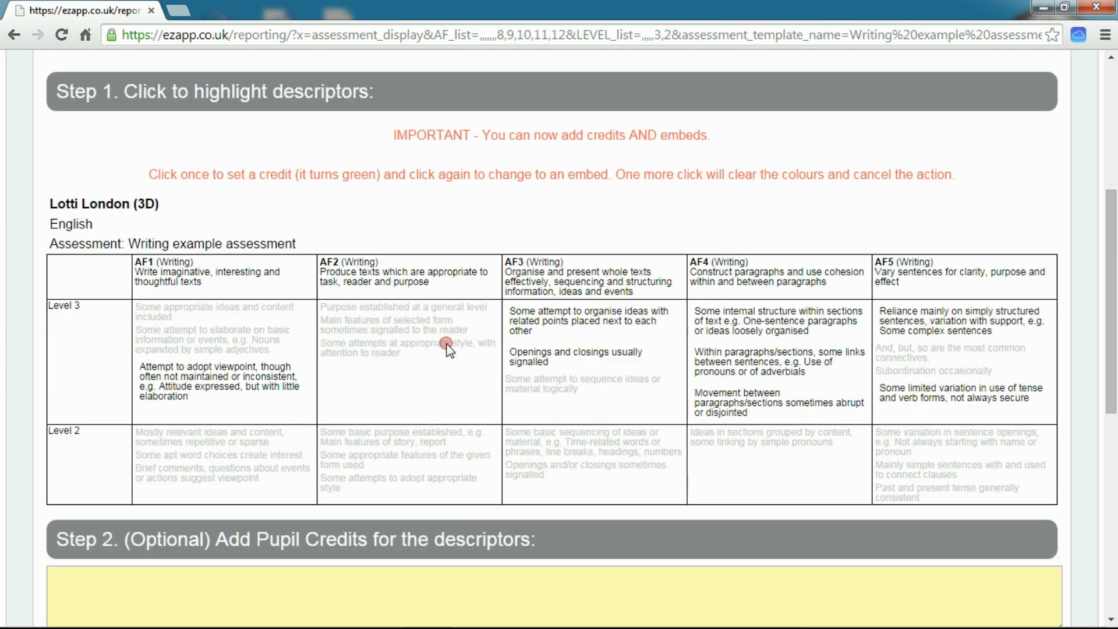
- Open the last listed pupil's assessment and examine the descriptor table and the notes section below it
scroll(448, 344, up, 4)
click(585, 308)
scroll(586, 309, down, 4)
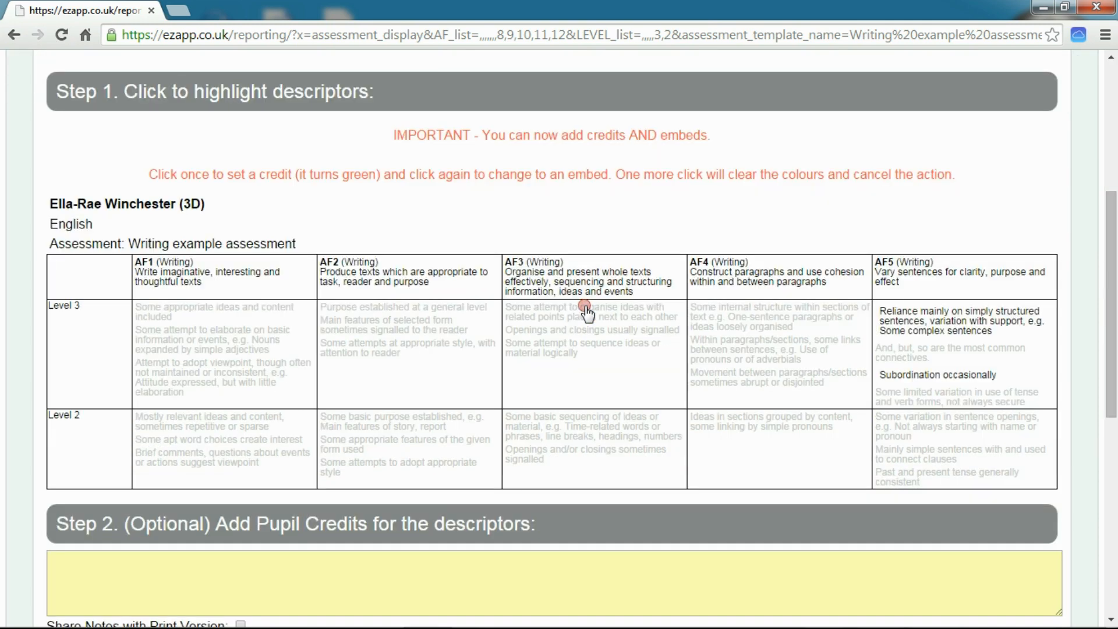
scroll(584, 309, up, 4)
scroll(869, 408, down, 5)
scroll(871, 446, up, 6)
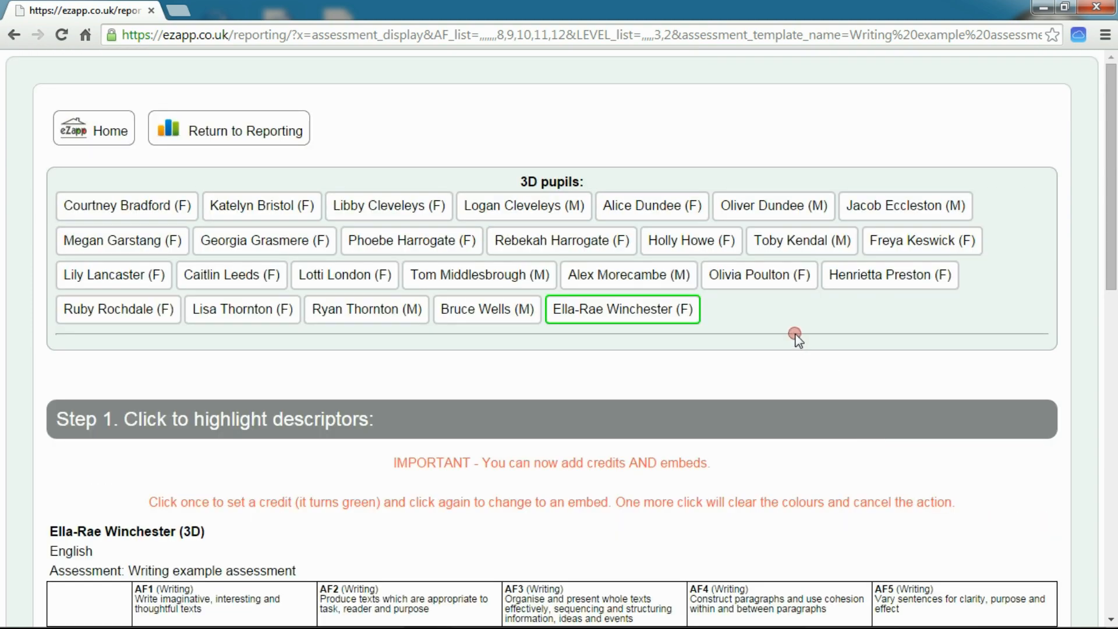
scroll(484, 313, down, 4)
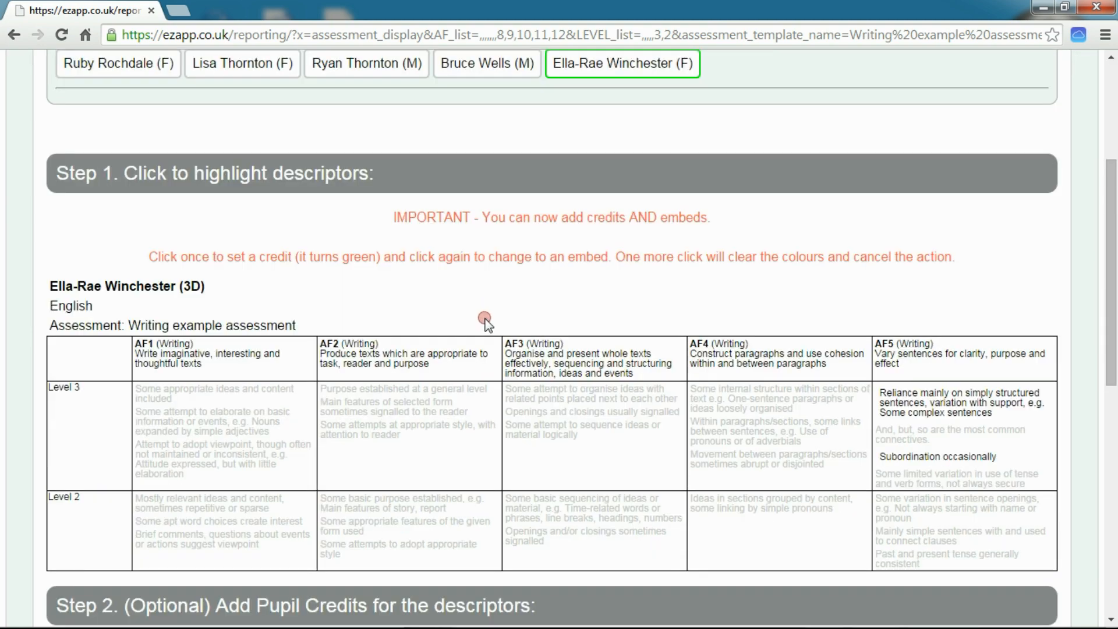
scroll(486, 318, down, 5)
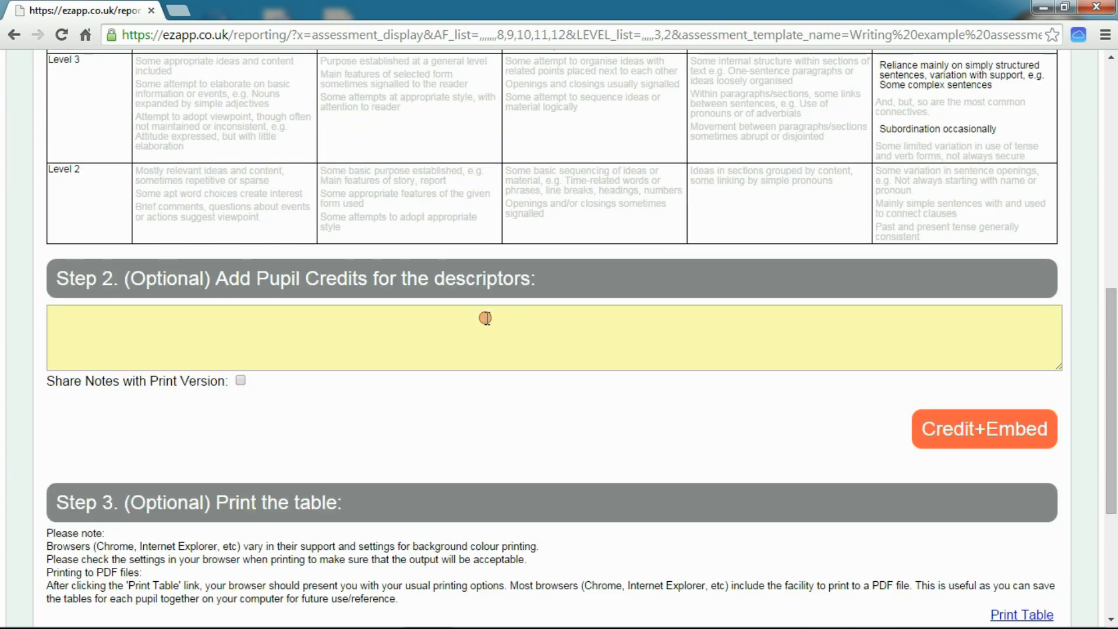
scroll(485, 315, up, 5)
scroll(486, 316, up, 4)
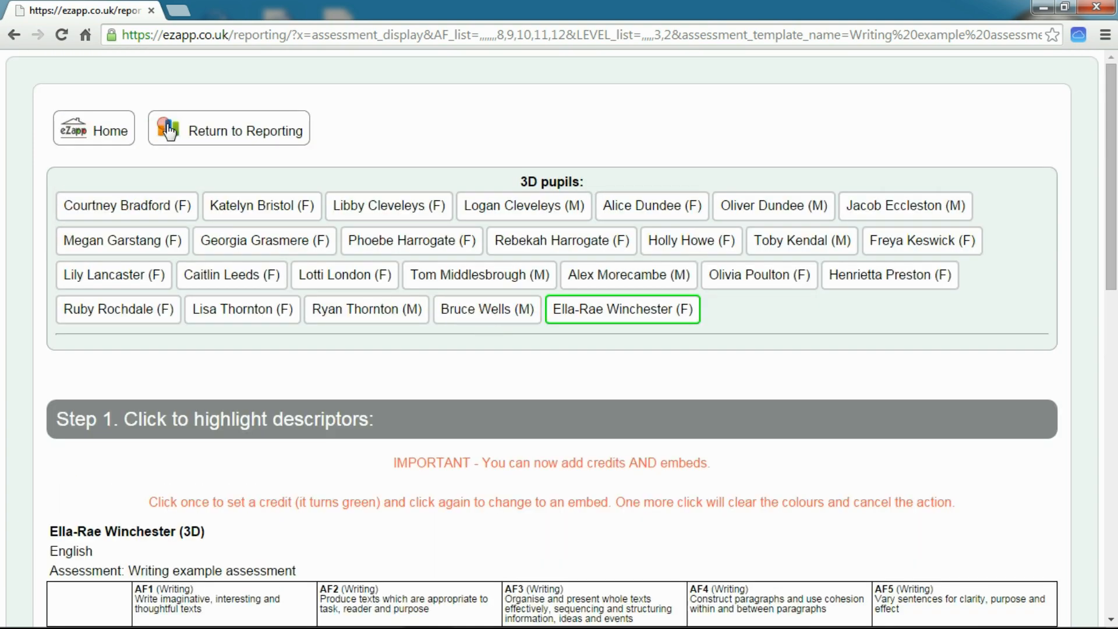
- Return to the Reporting module and list the saved assessments
click(240, 131)
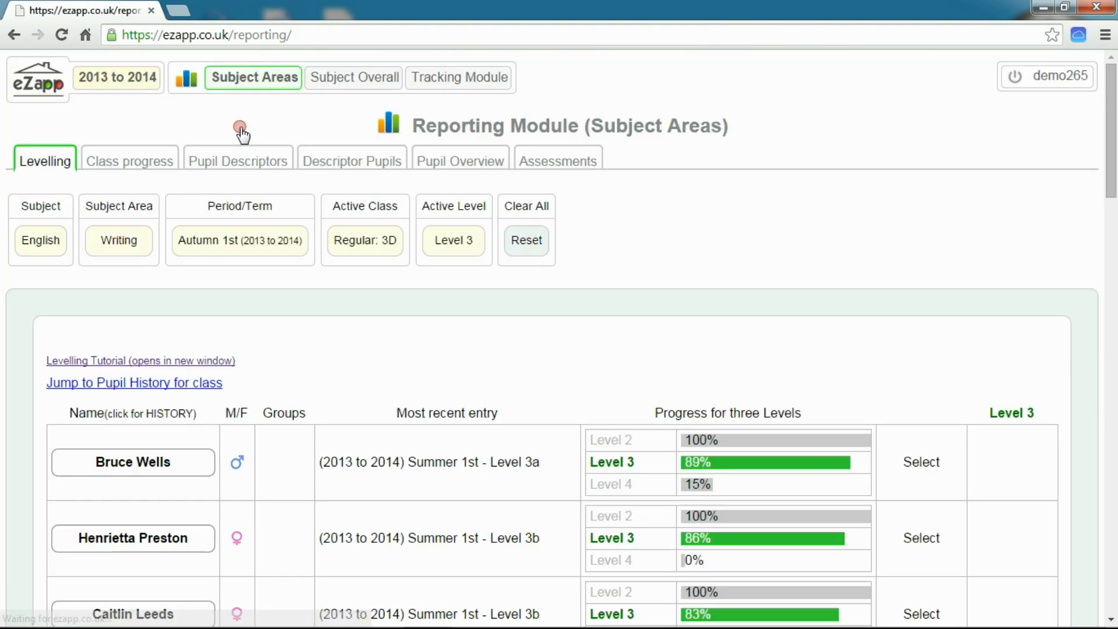
click(539, 161)
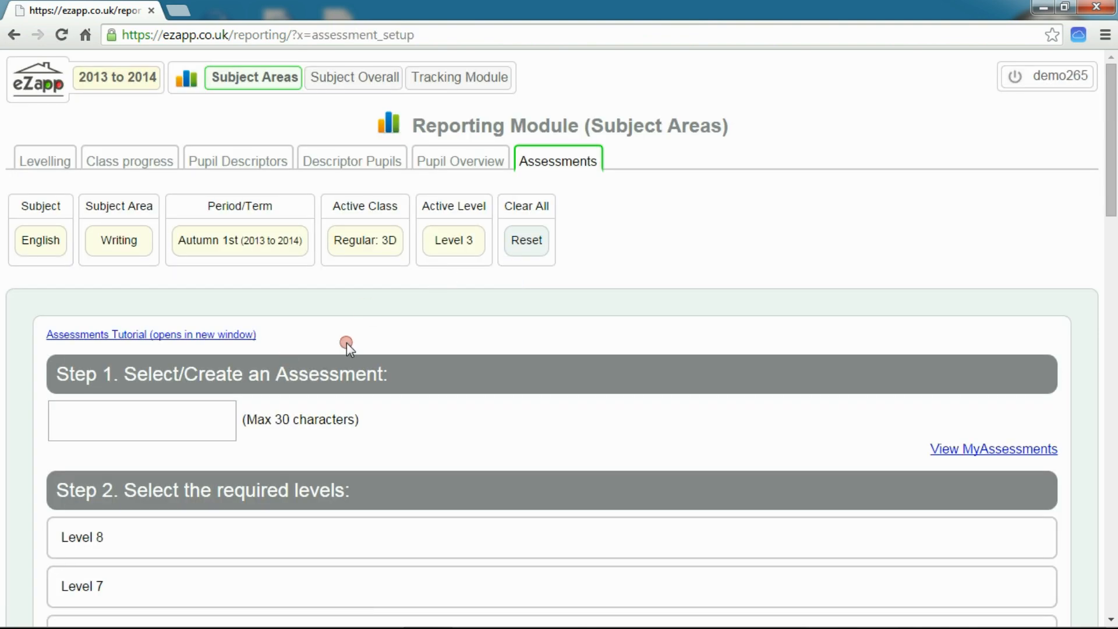
scroll(444, 389, down, 4)
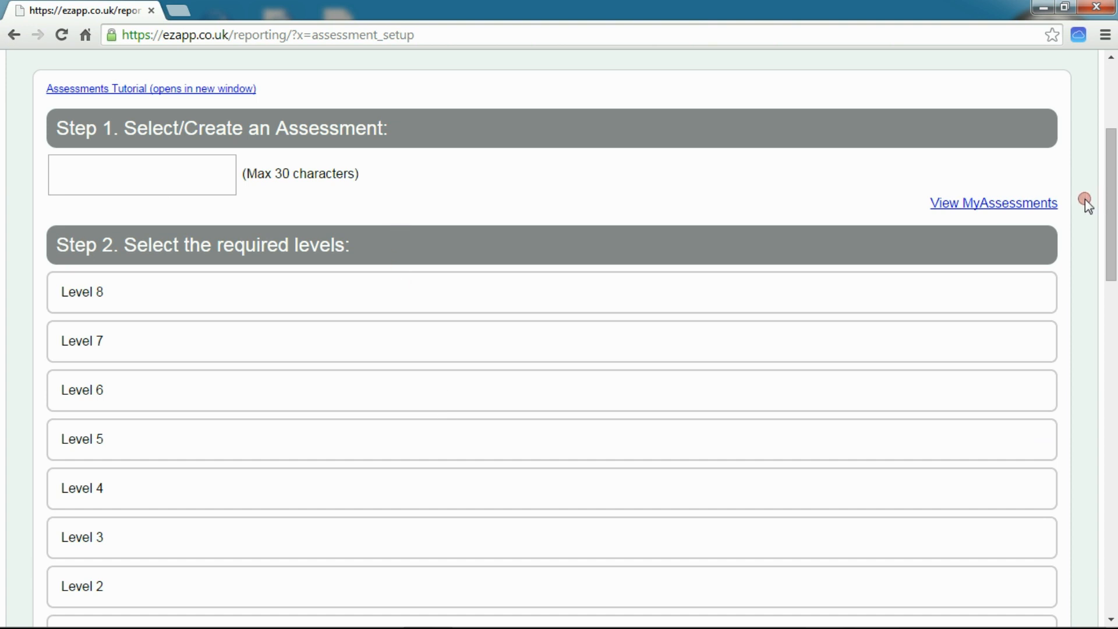
click(1019, 209)
- Reopen the saved "Writing example assessment" and check the descriptor table of the first pupil in class 3D
scroll(460, 311, down, 1)
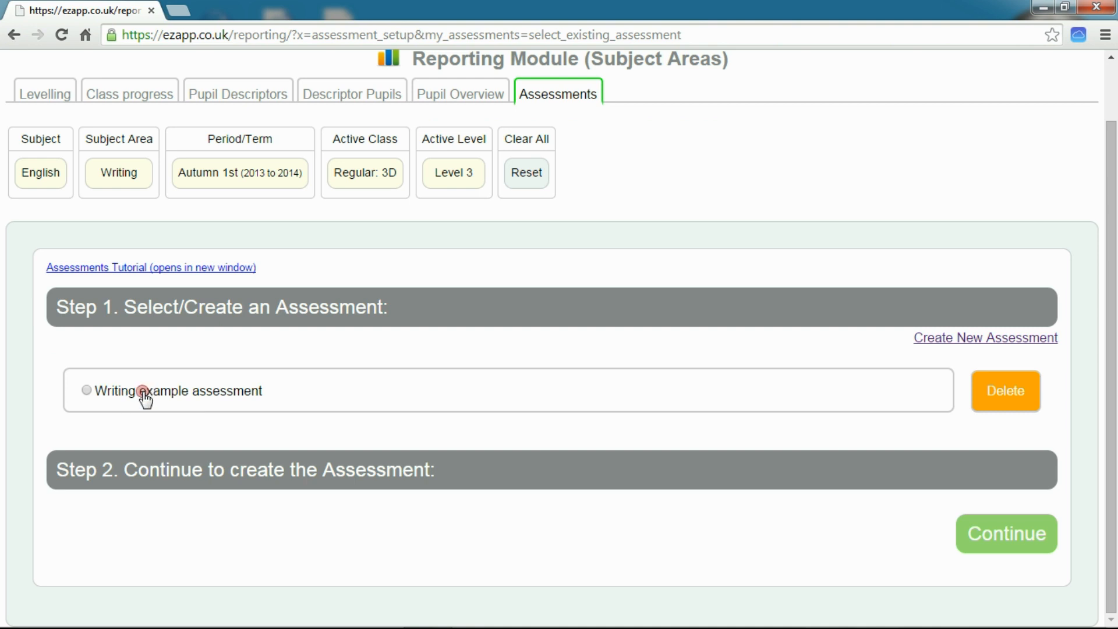
click(387, 396)
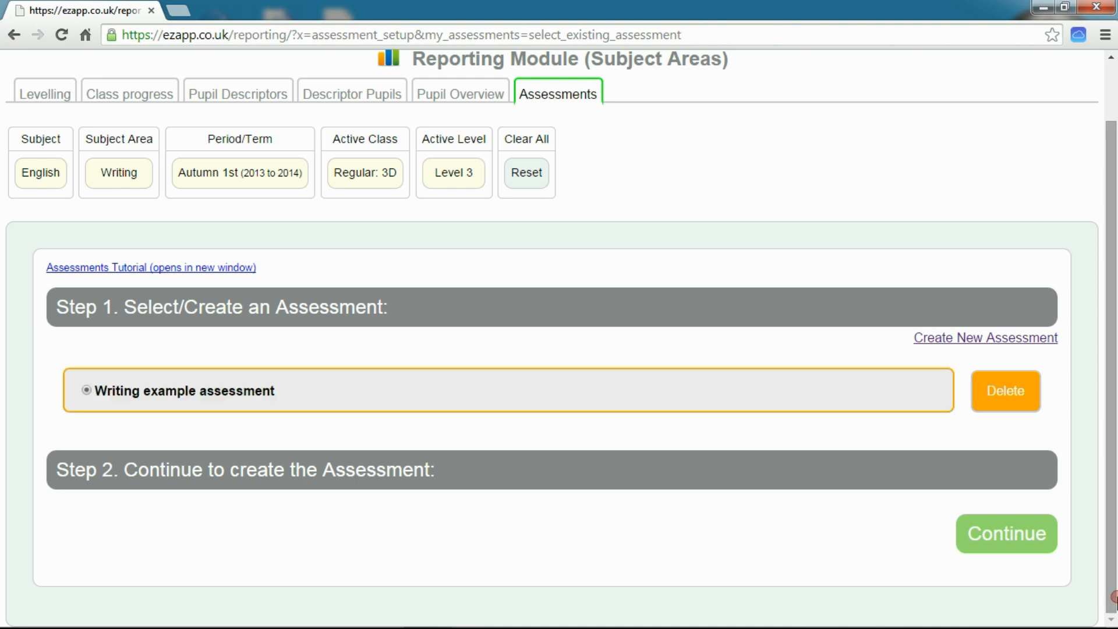
click(1004, 548)
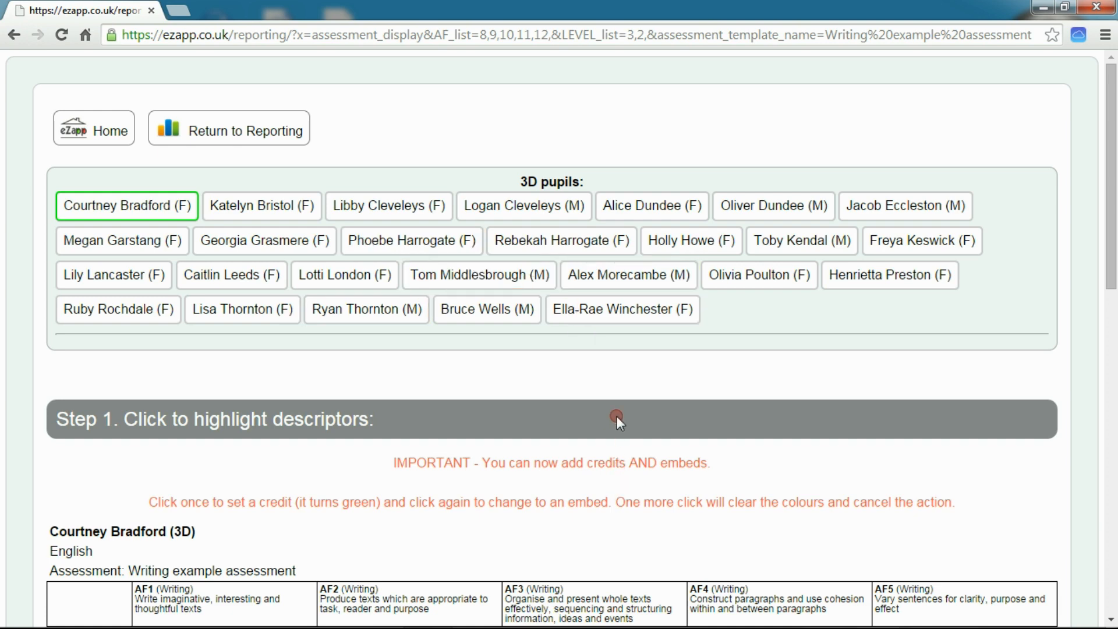
scroll(617, 416, down, 4)
scroll(595, 367, down, 4)
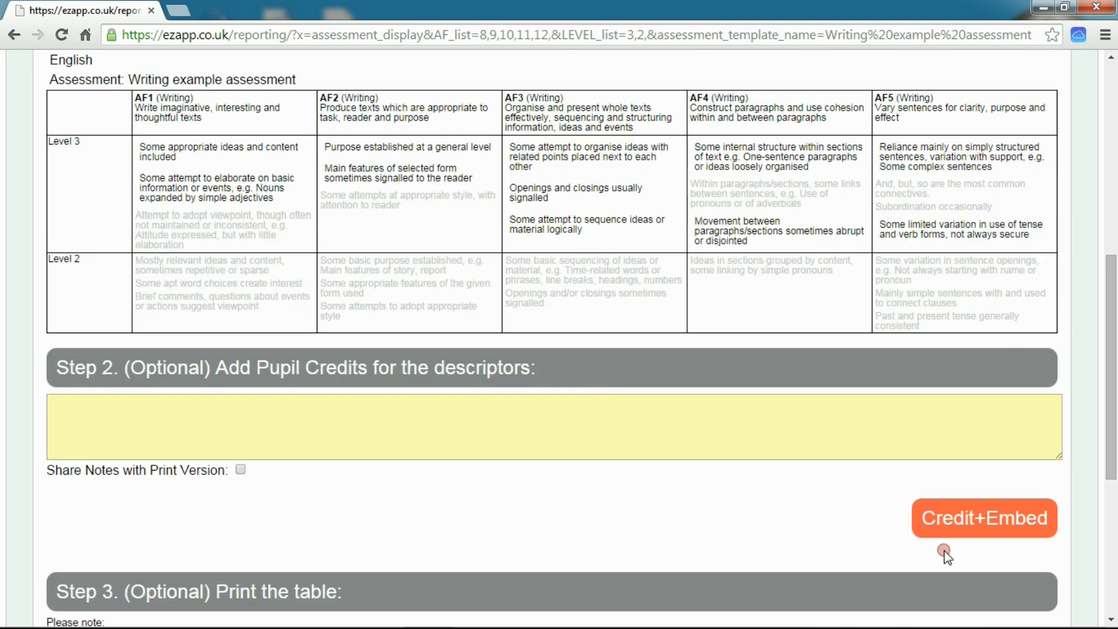